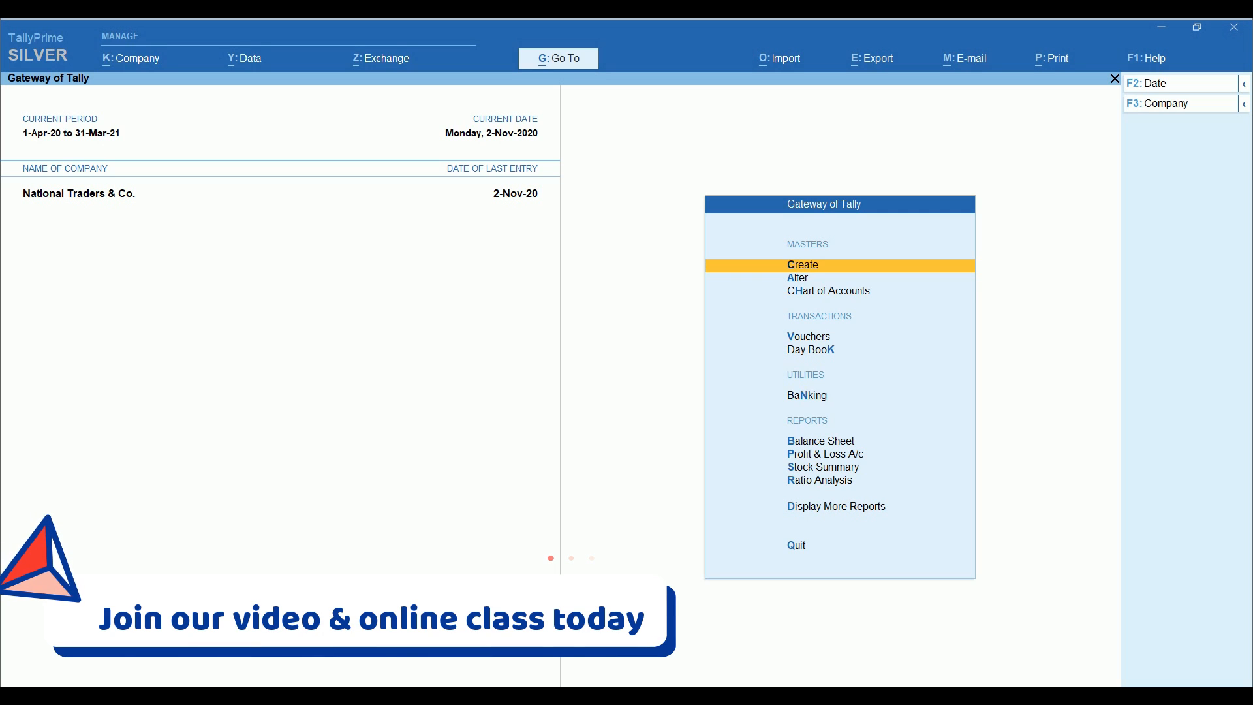
Step: Start a purchase voucher and enter supplier invoice number 108 dated 2-Nov-20
key(Down)
key(Down)
key(Down)
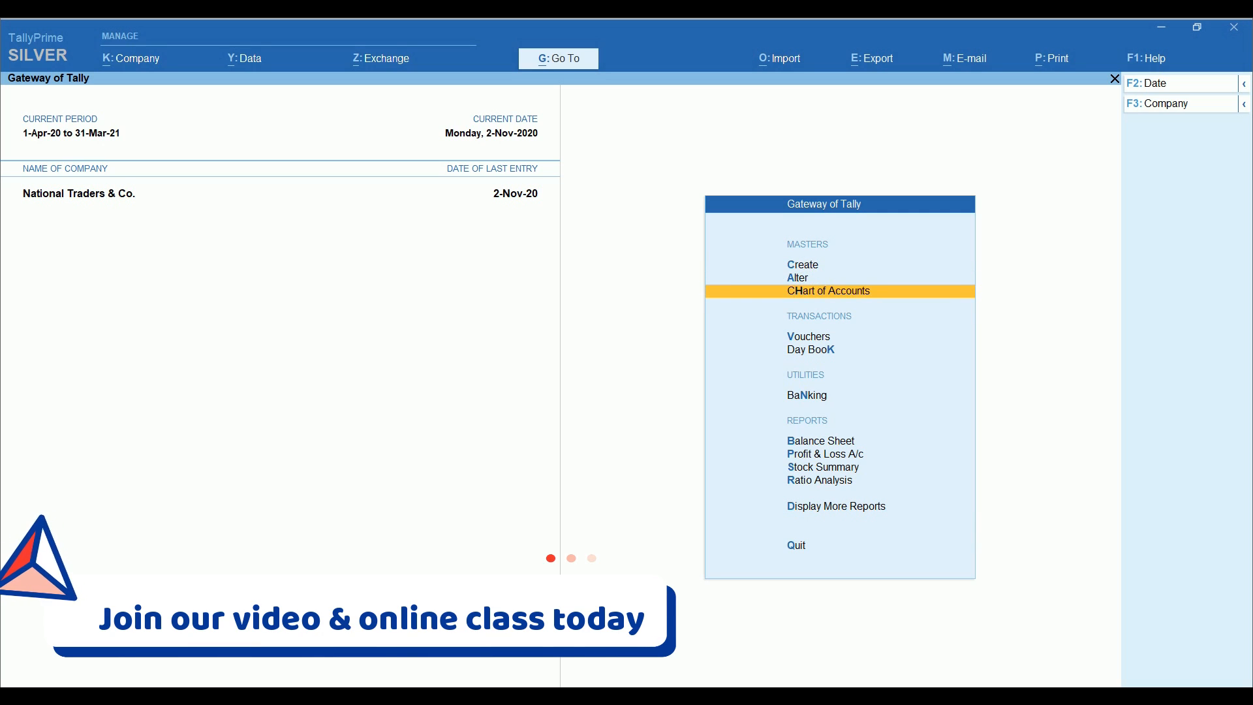
key(Return)
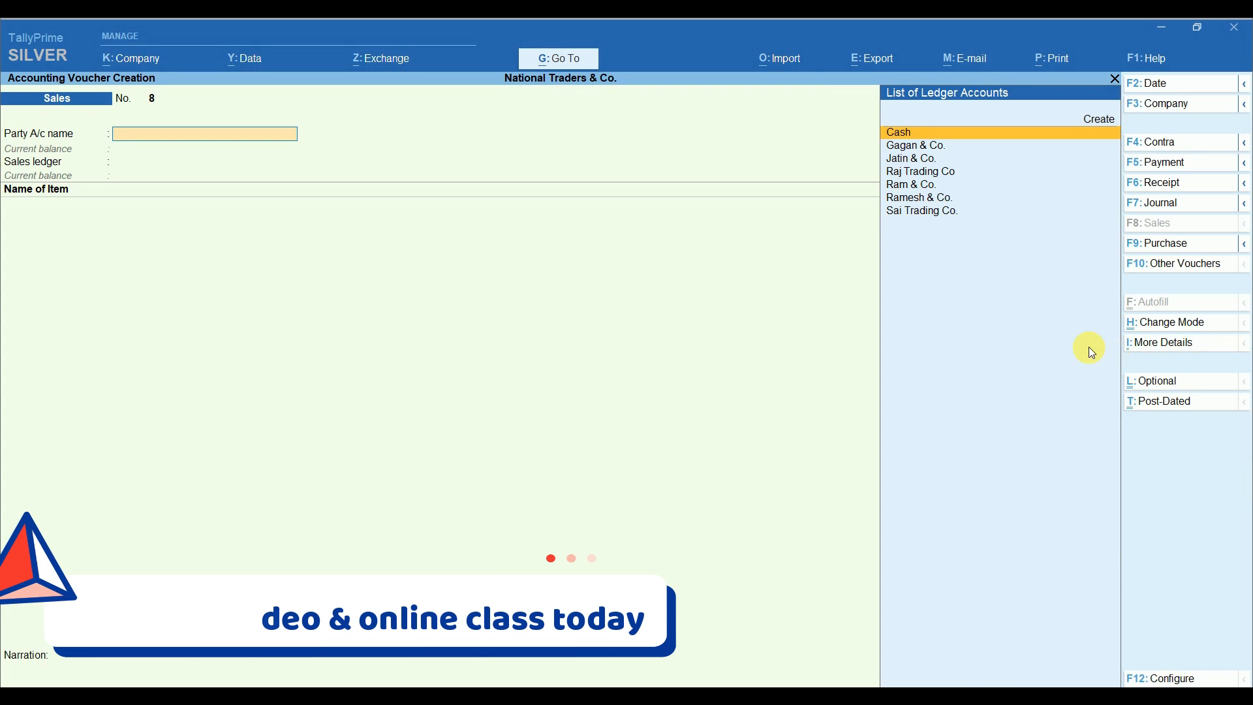
click(1153, 251)
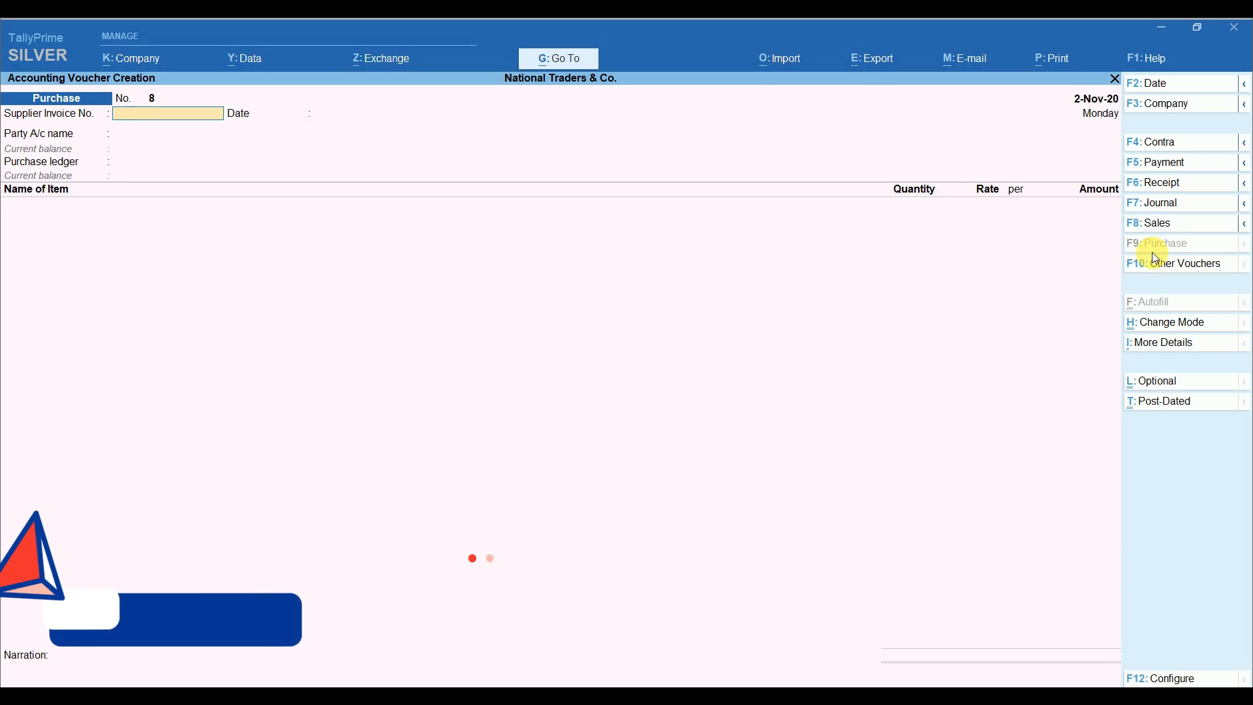
text(108)
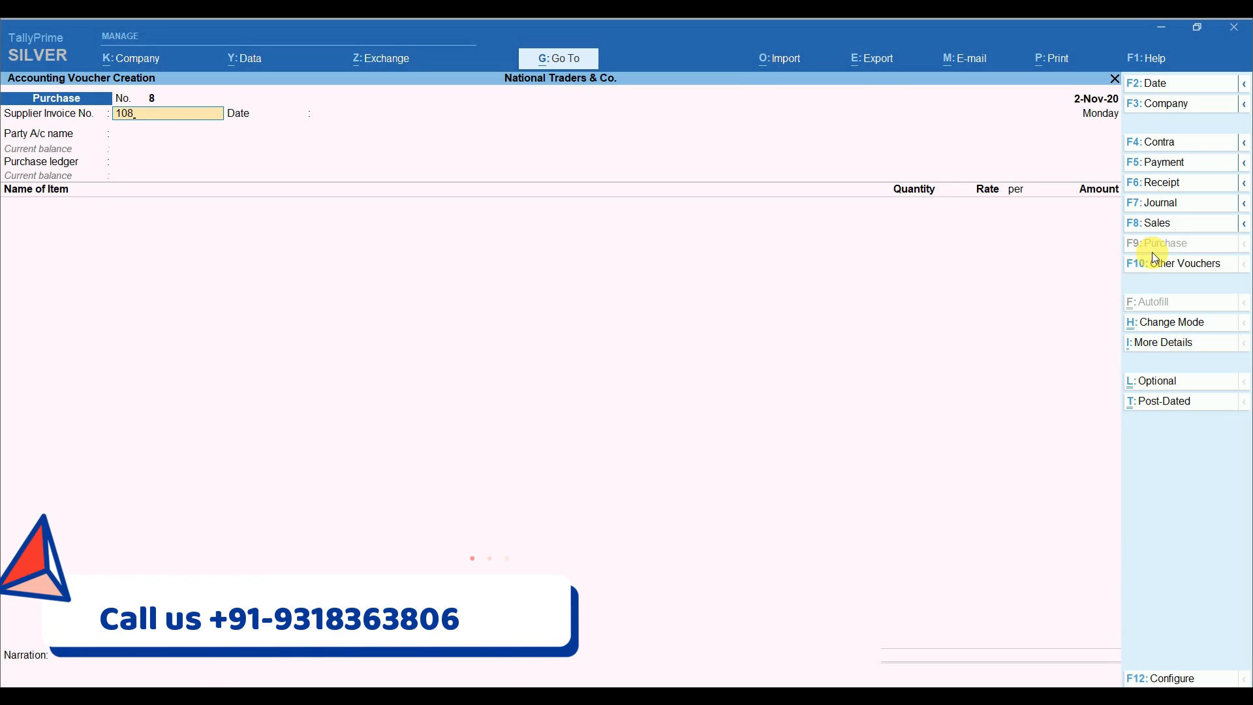
key(Return)
key(Return)
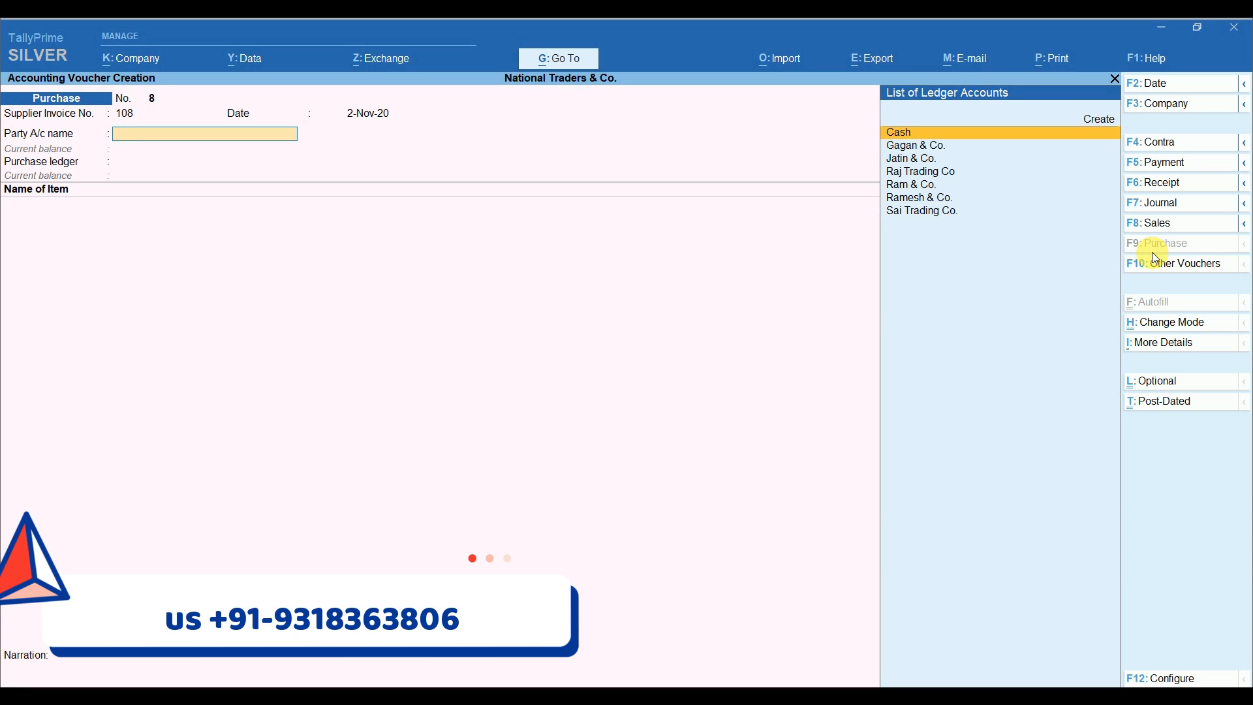
key(Down)
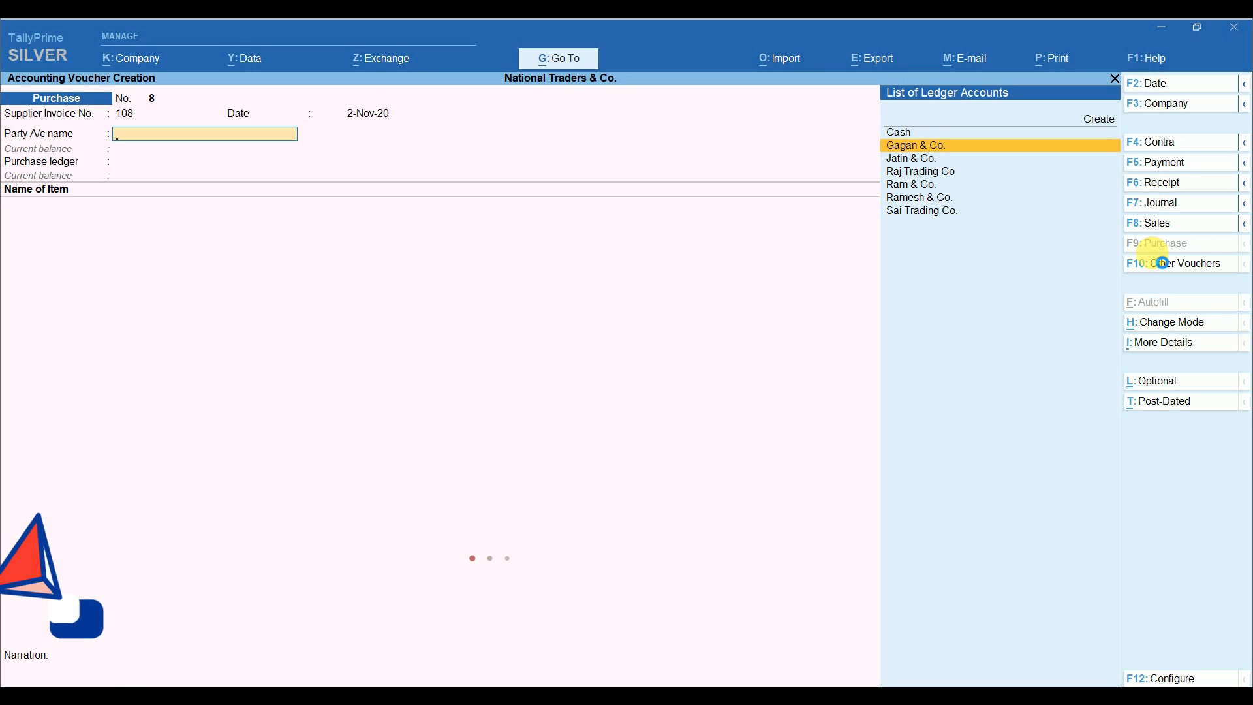
key(Return)
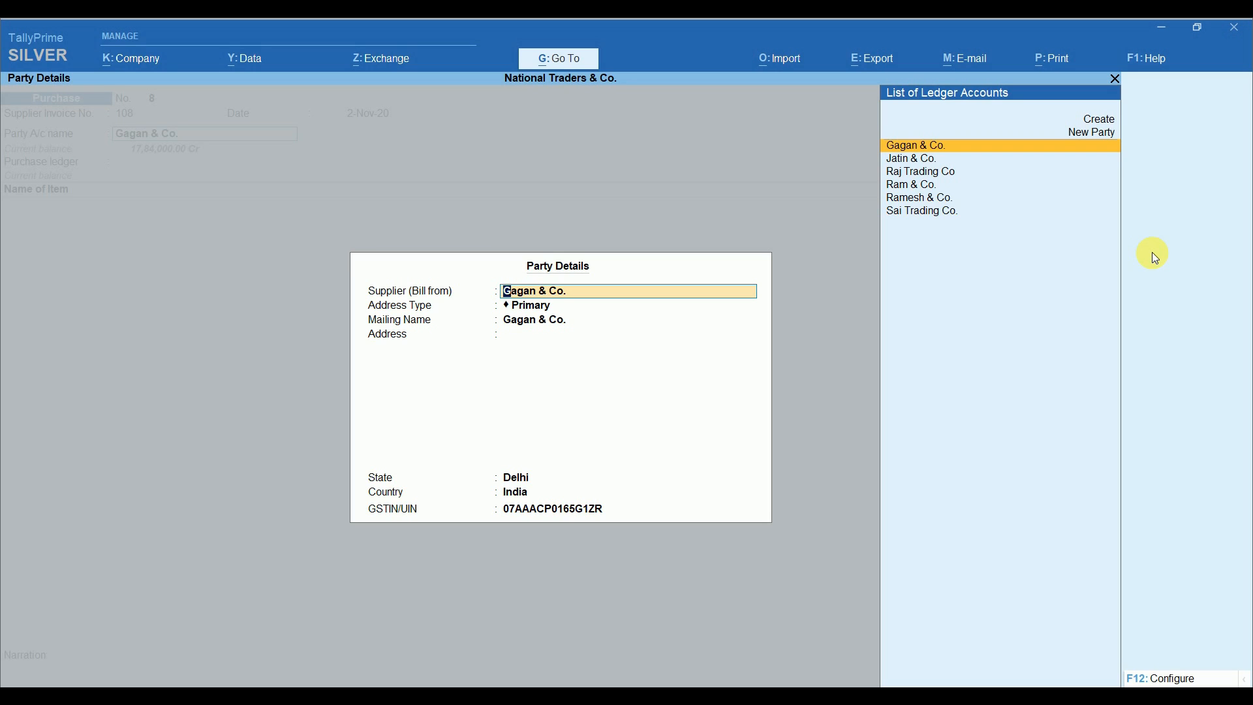
key(Down)
key(Down)
key(Down)
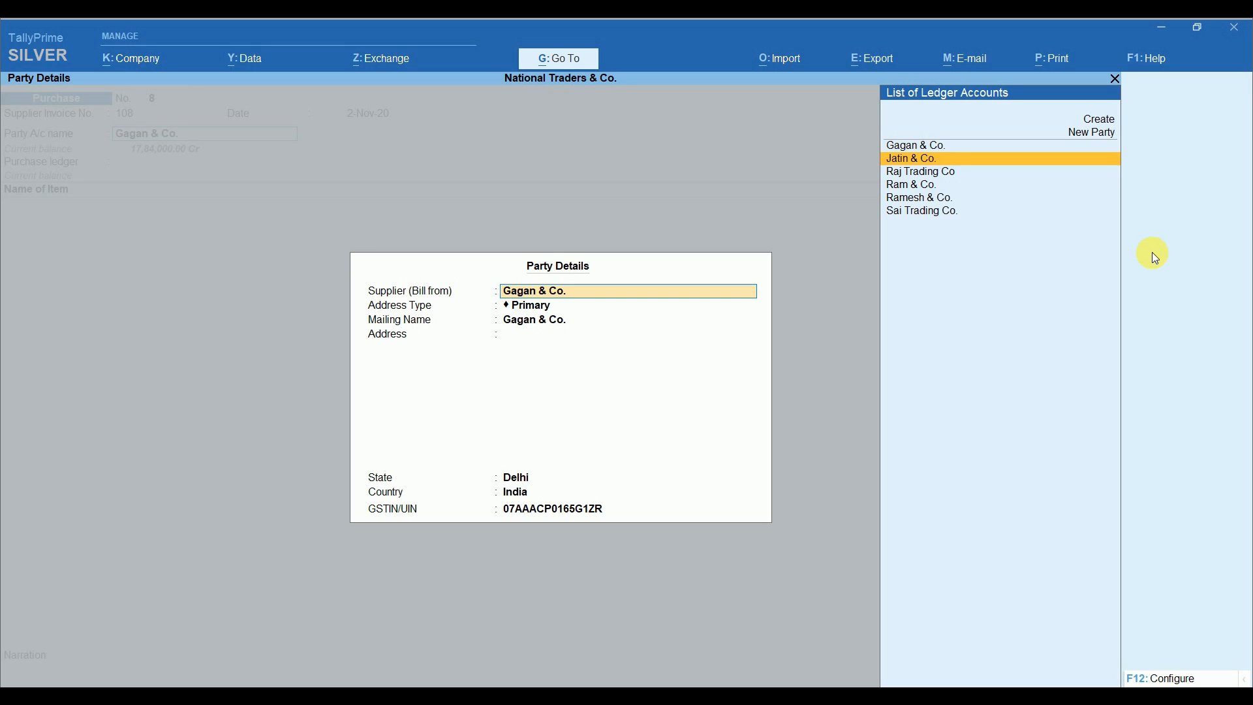
key(Up)
key(Up)
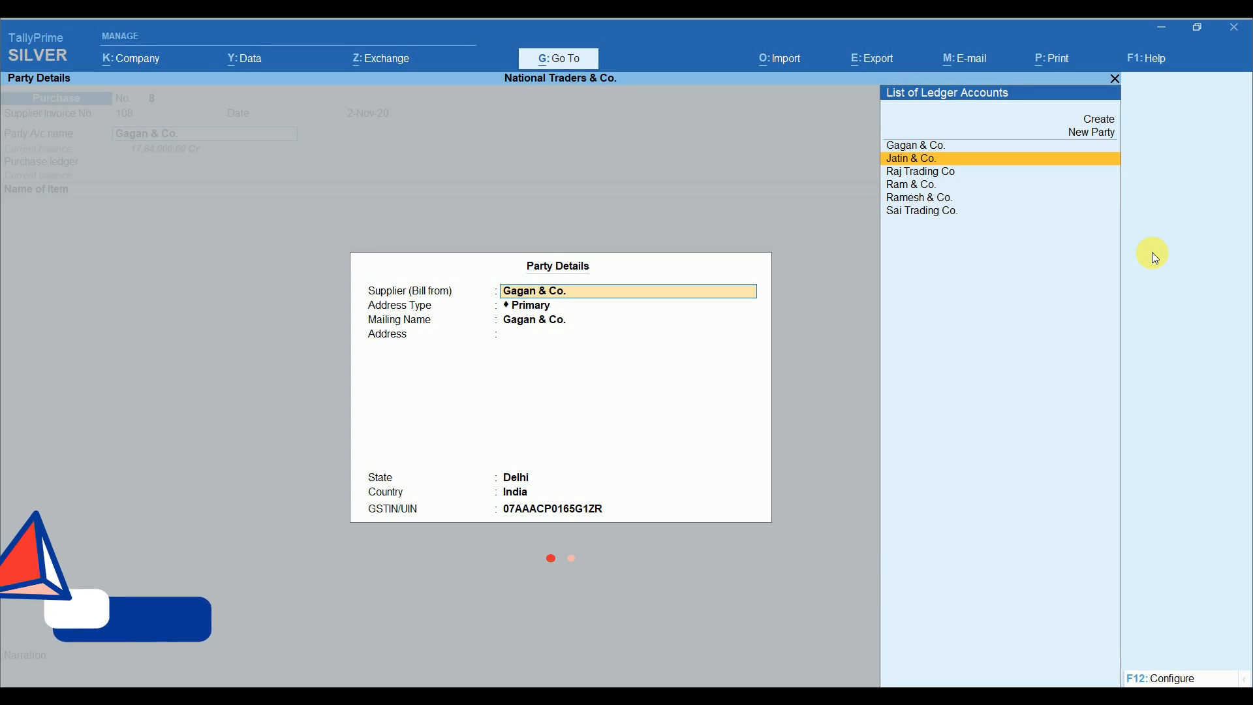
key(Return)
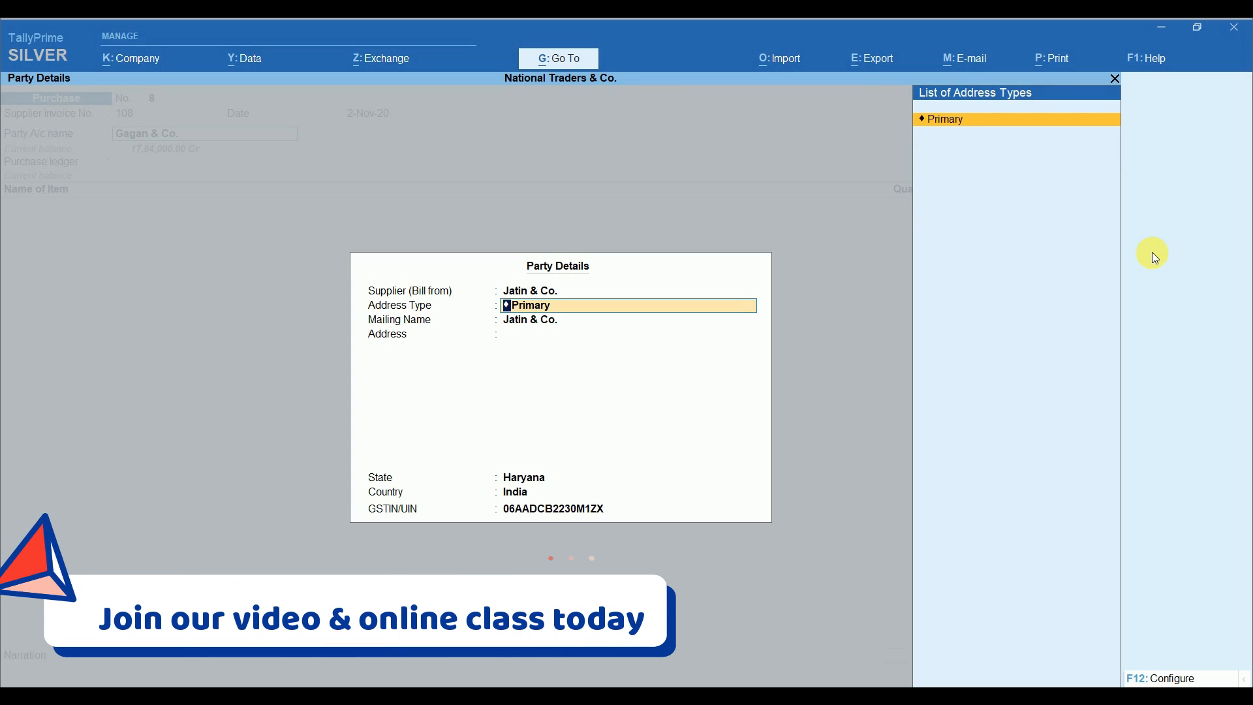
key(BackSpace)
key(Escape)
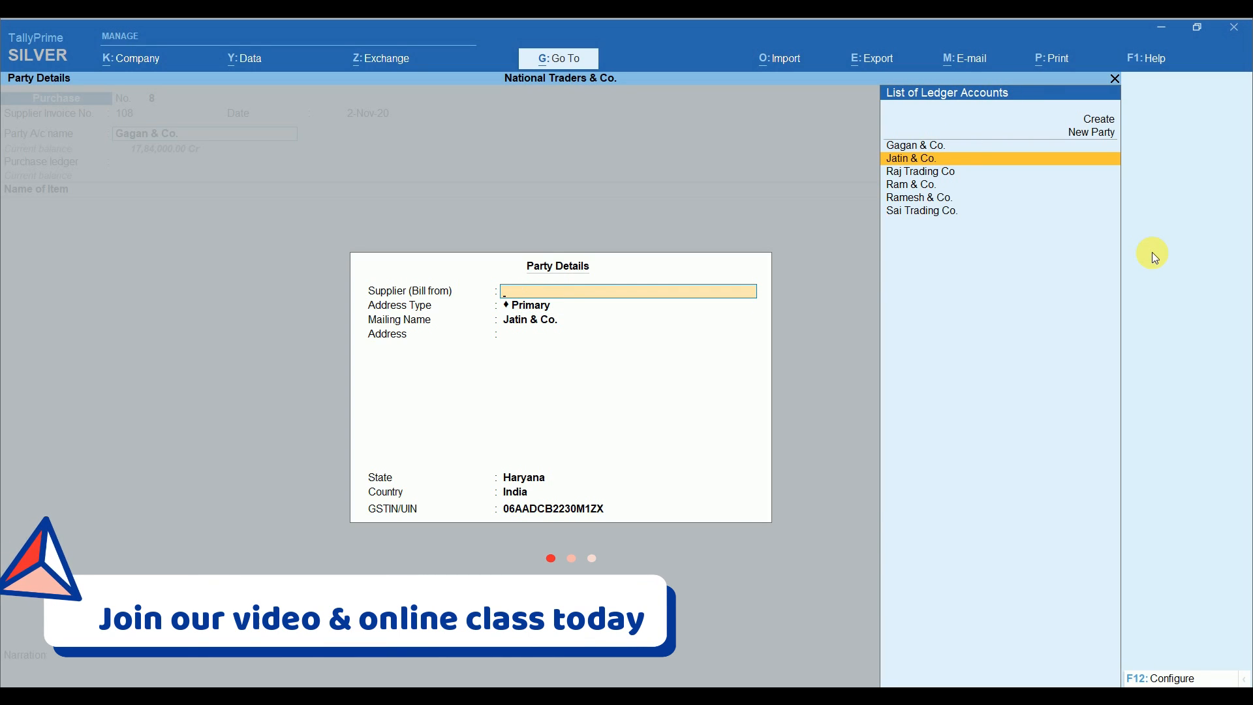
key(Escape)
key(ctrl+Return)
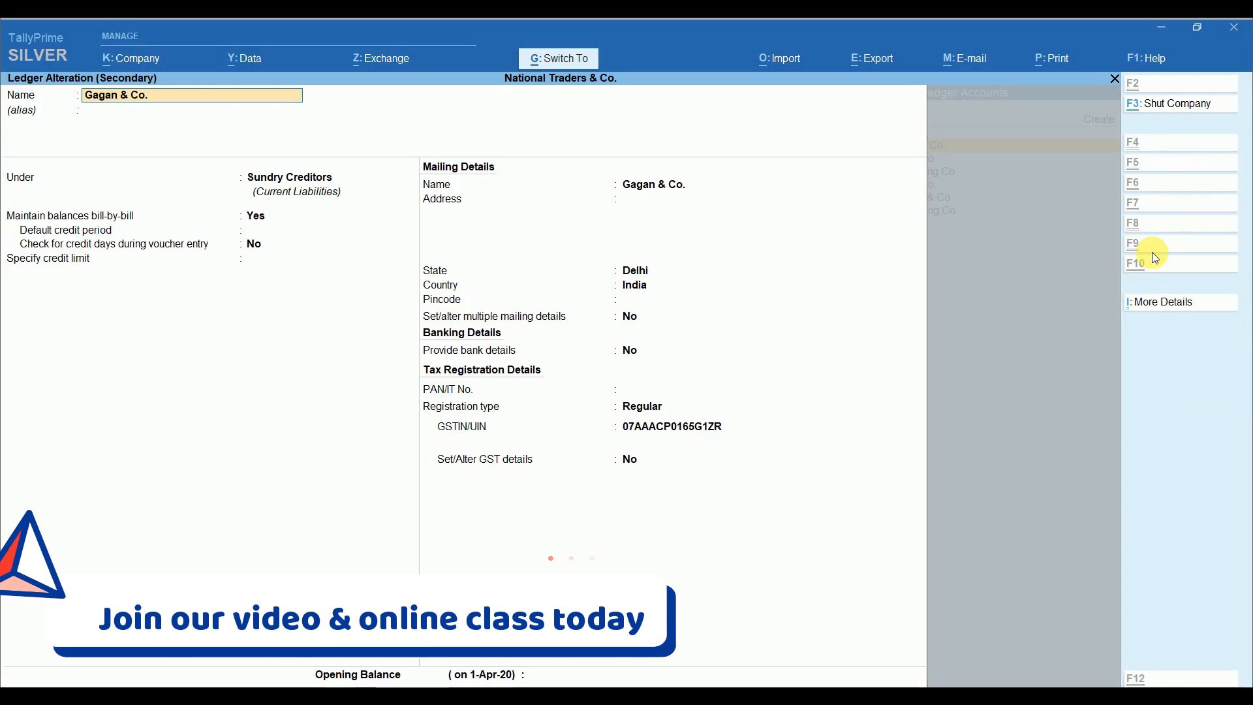
key(Escape)
key(Escape)
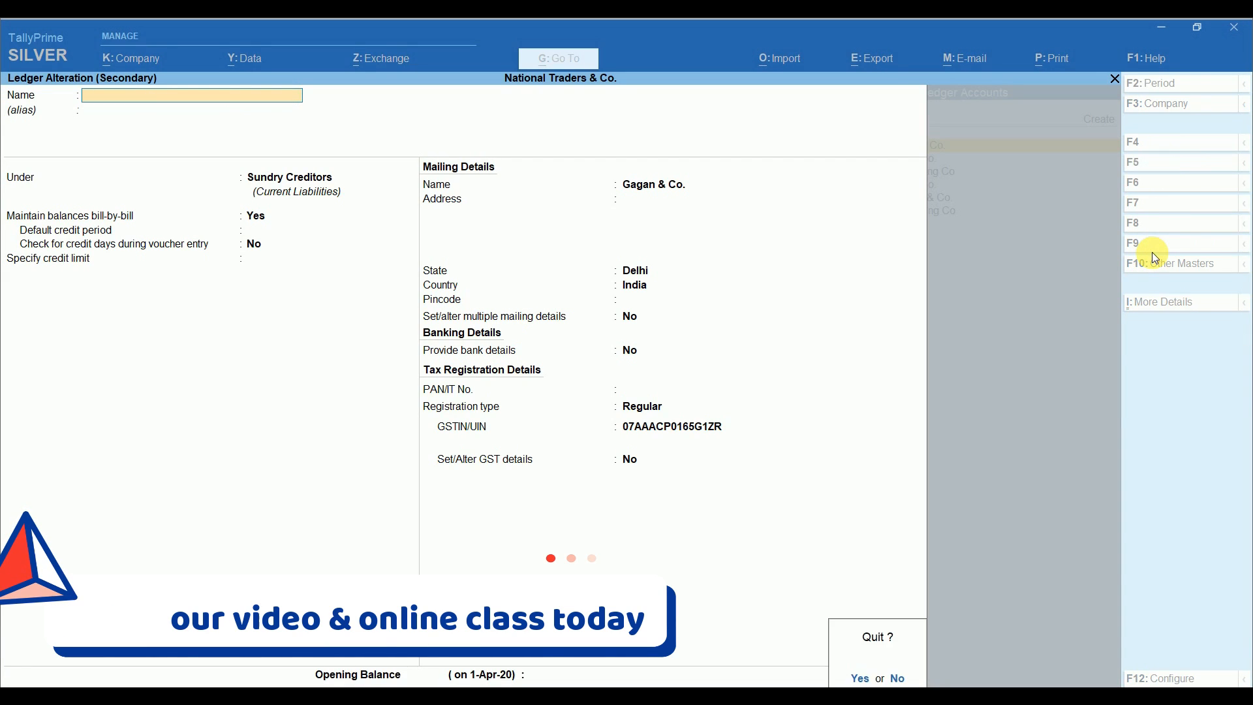
key(y)
key(Down)
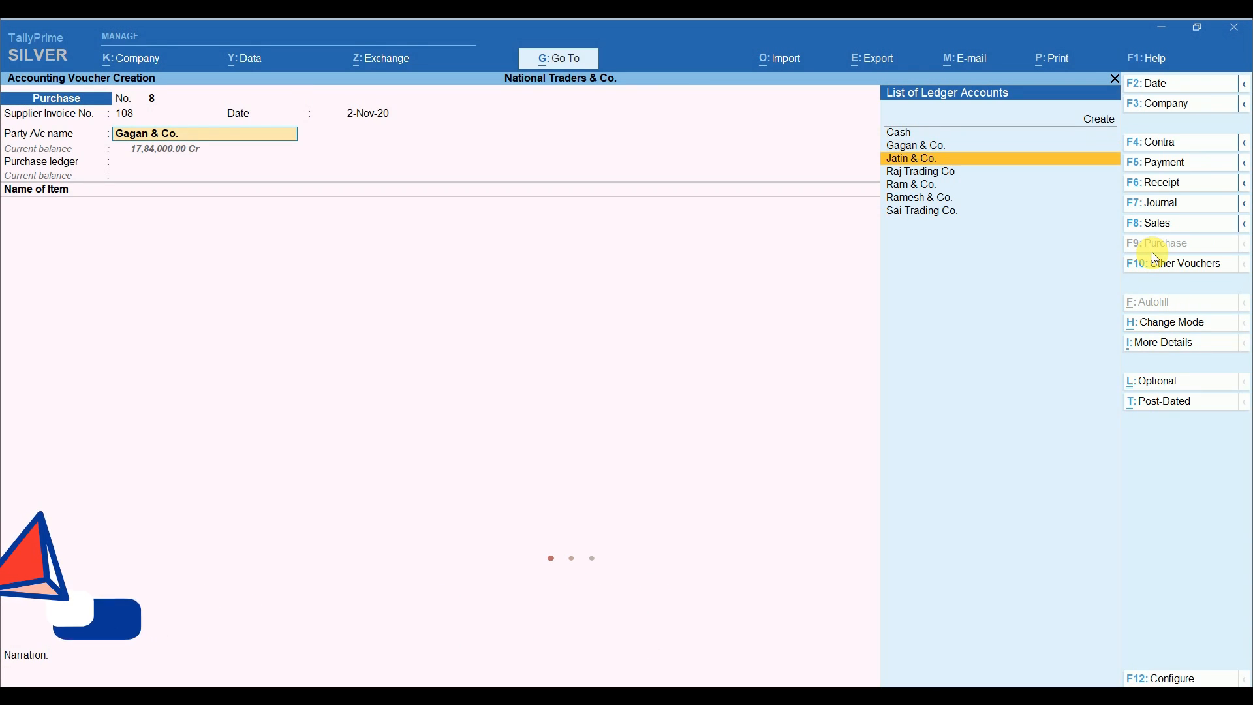
key(Return)
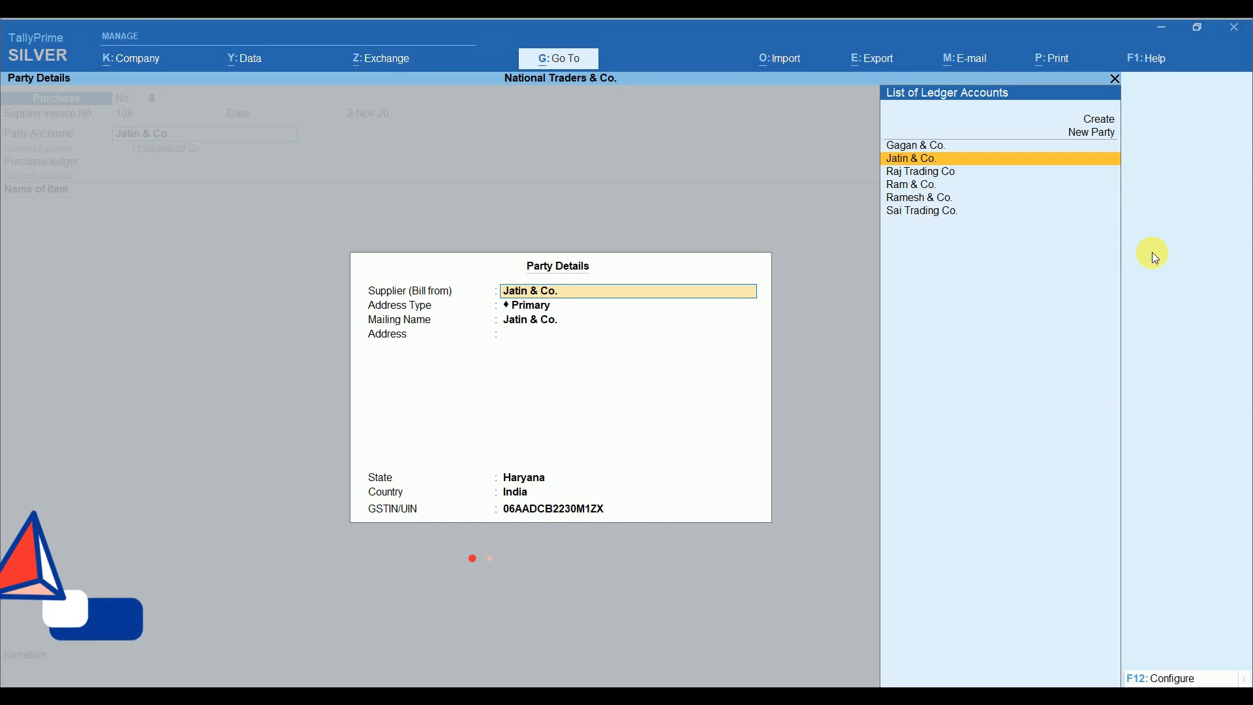
key(Escape)
key(Down)
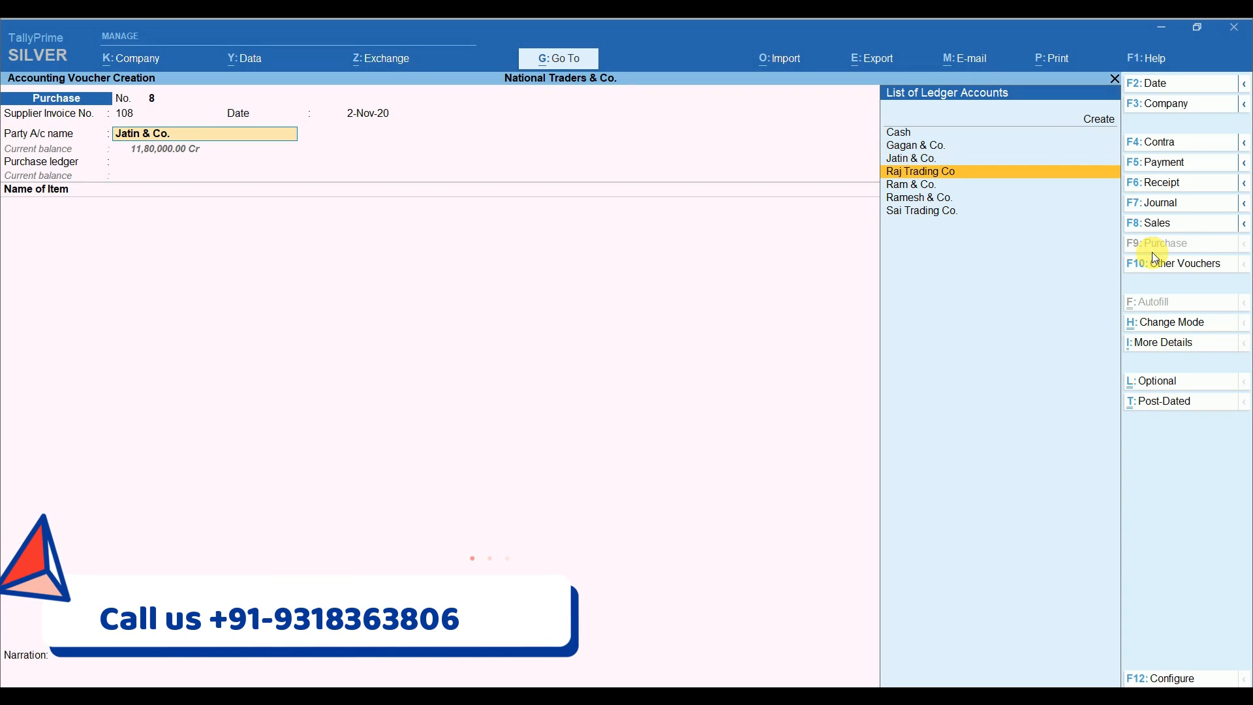
key(Return)
key(Escape)
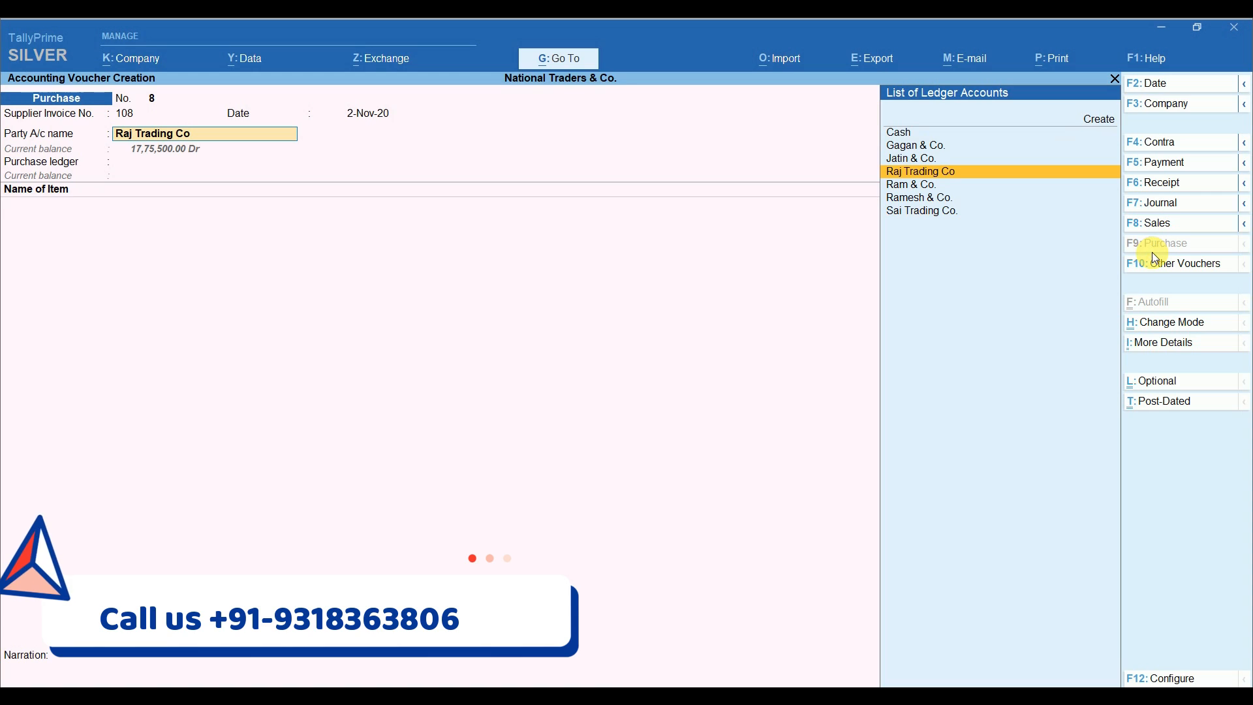
Step: Set Ram & Co. as the party, accept its party details with state Delhi, and choose Purchase as the purchase ledger
key(Down)
key(Return)
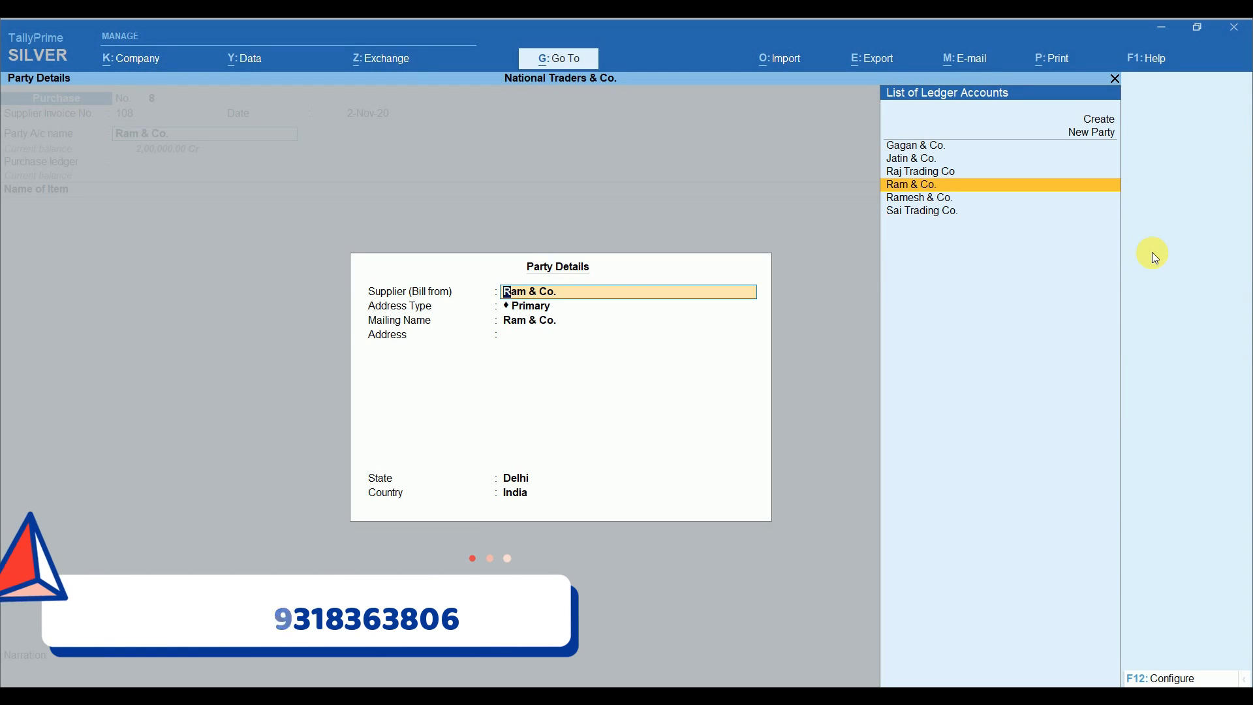
key(Return)
key(Return)
key(Return)
key(Return)
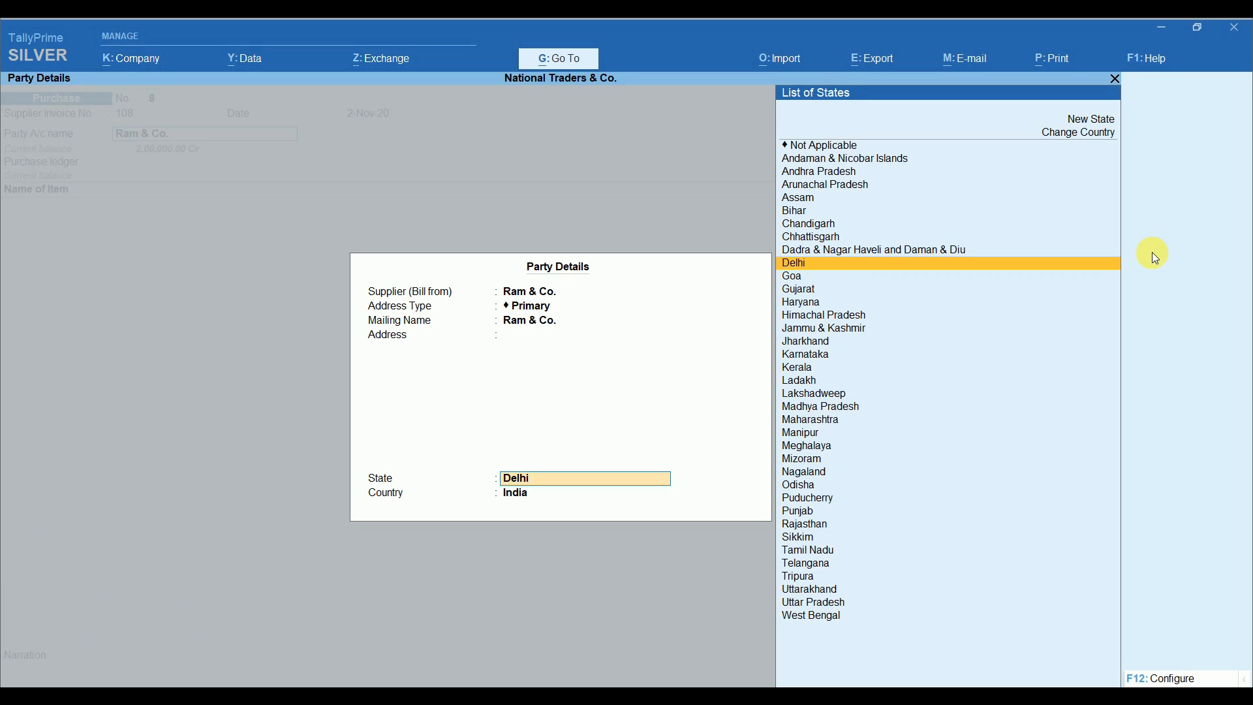
key(Return)
key(Return)
key(Return)
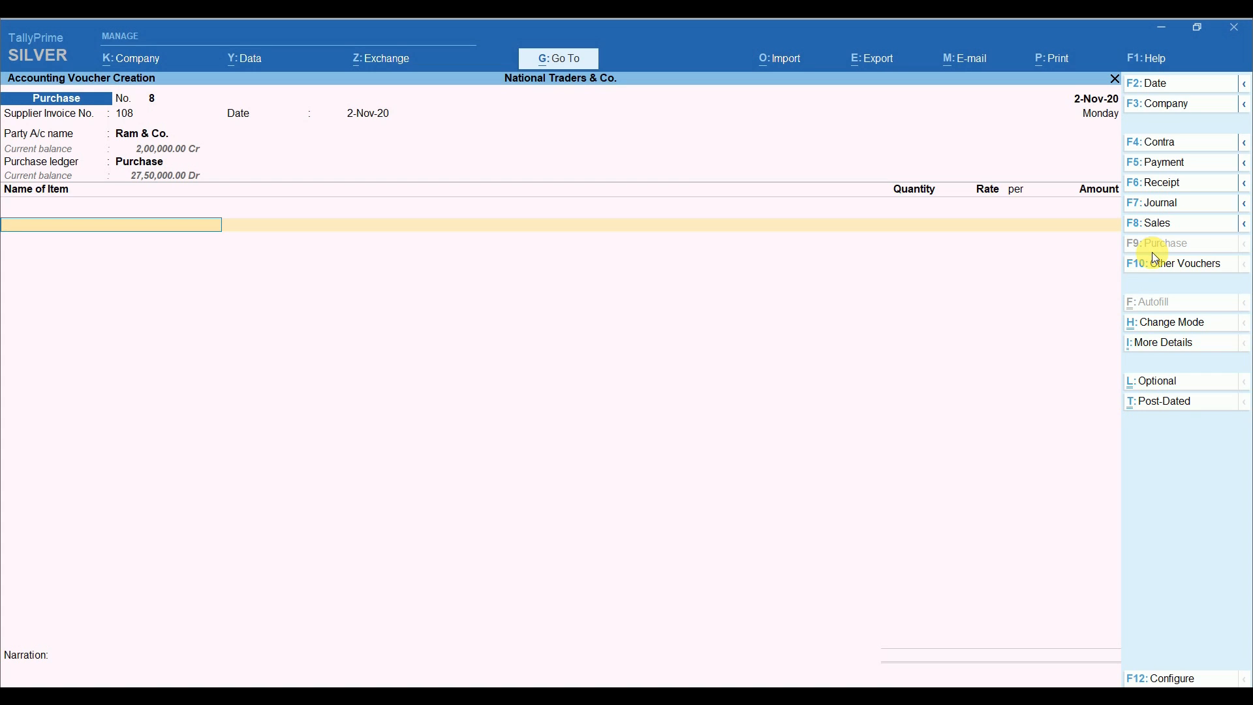
Step: Add the Laptop stock item with a quantity of 15 nos at a rate of 20,000.00
text(L)
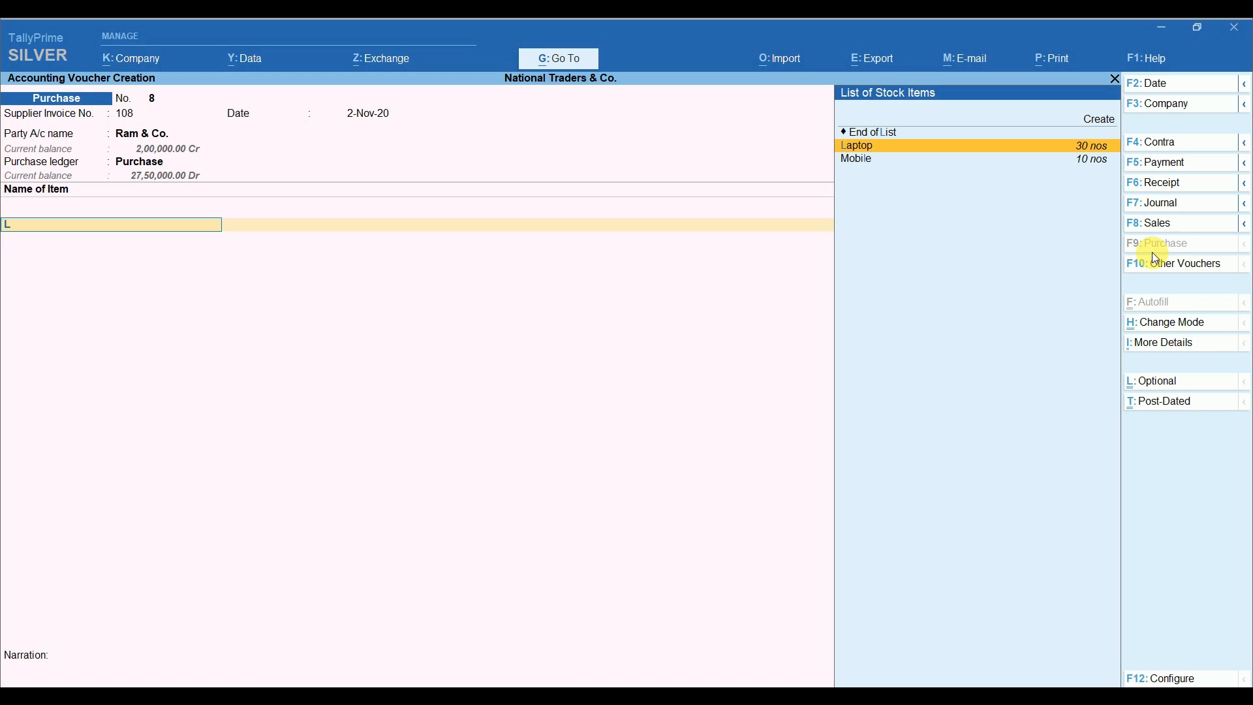
key(Return)
key(Return)
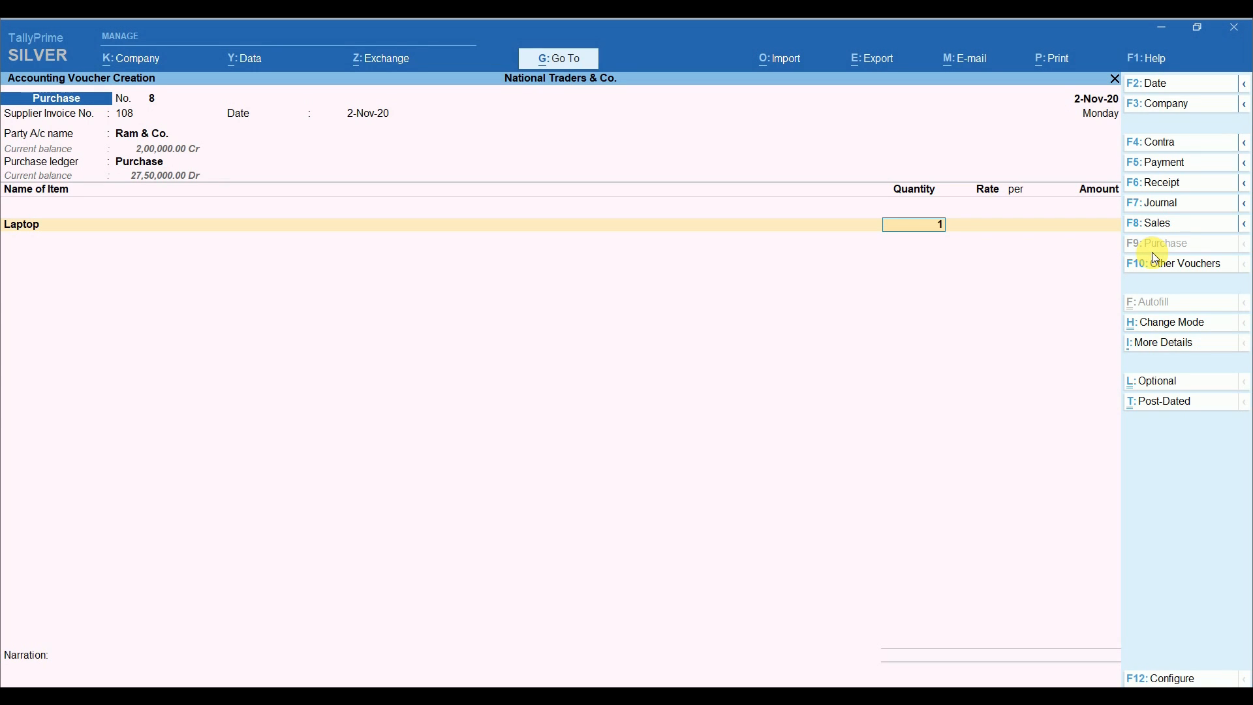
key(Return)
key(Return)
key(Return)
key(Return)
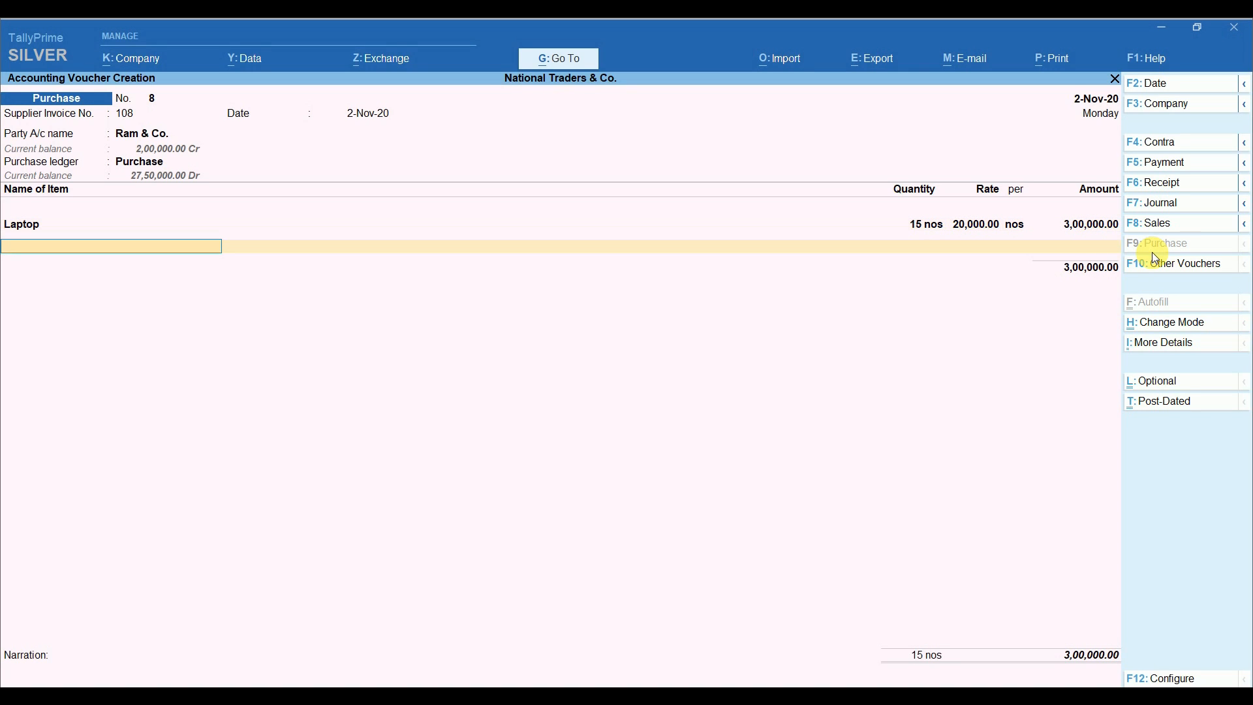
Step: End the item list, leave the narration empty, and save the purchase voucher
key(Return)
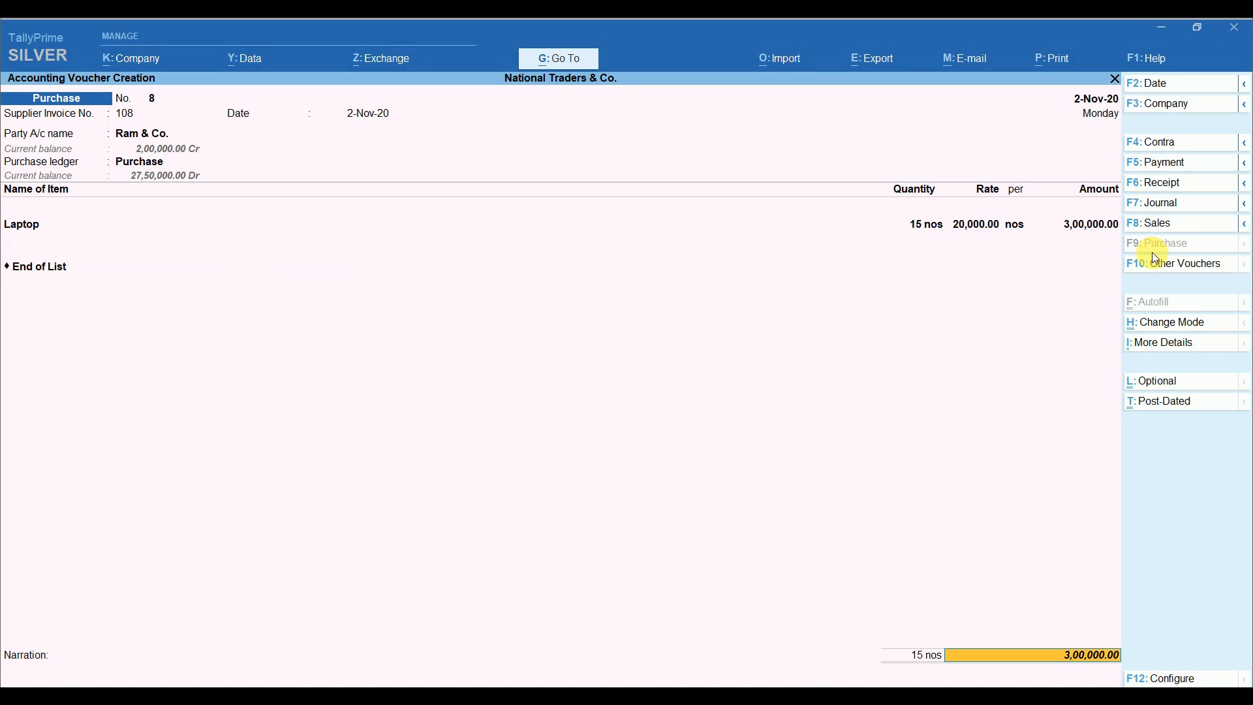
key(Return)
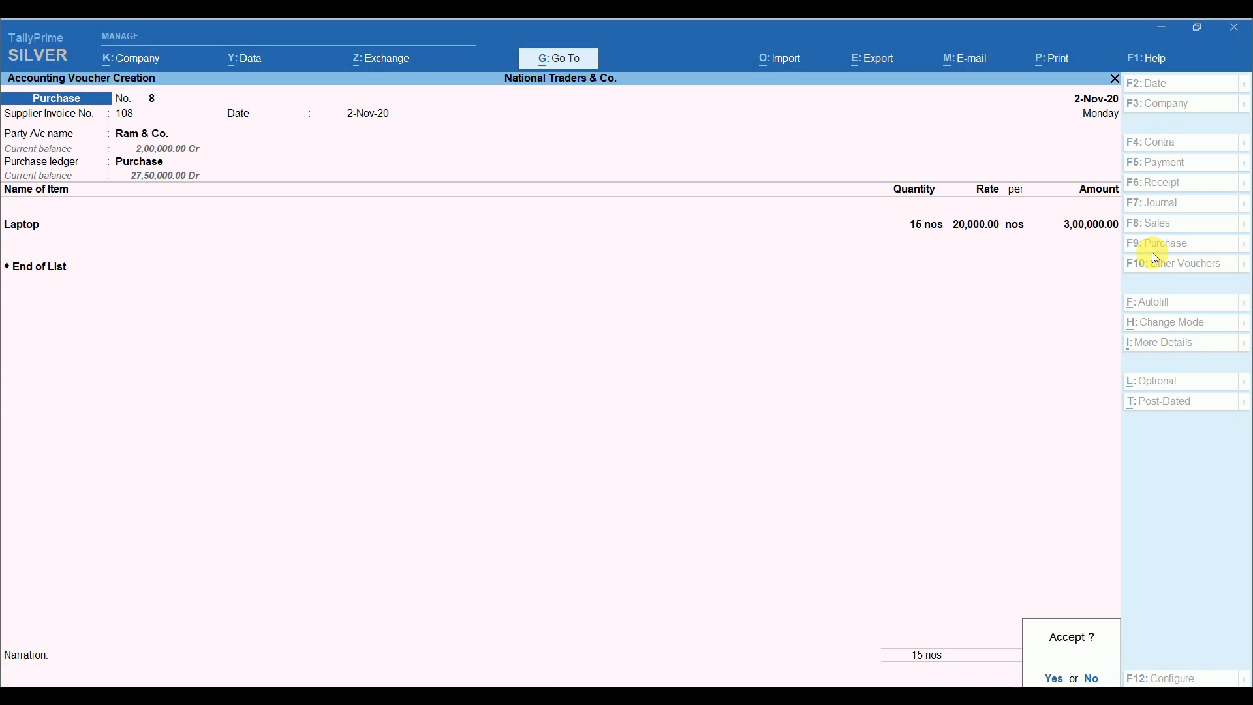
key(Return)
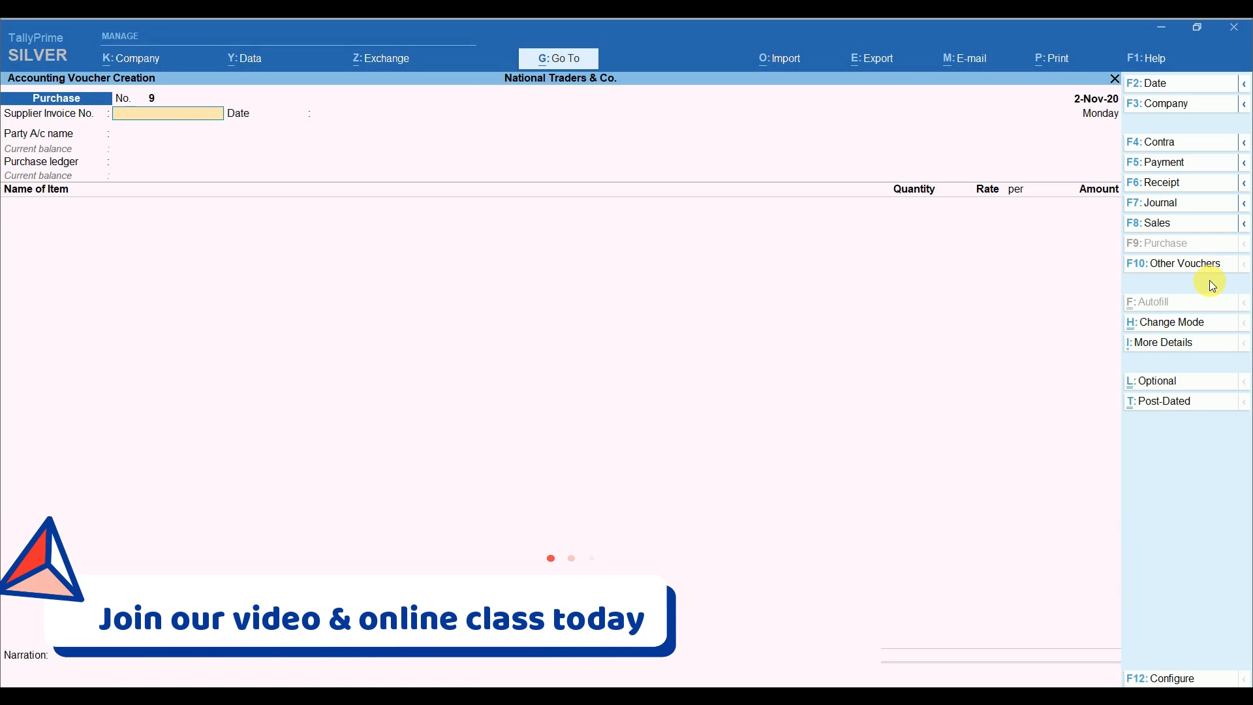
Step: Open the list of other voucher types and show the inactive ones
click(1172, 265)
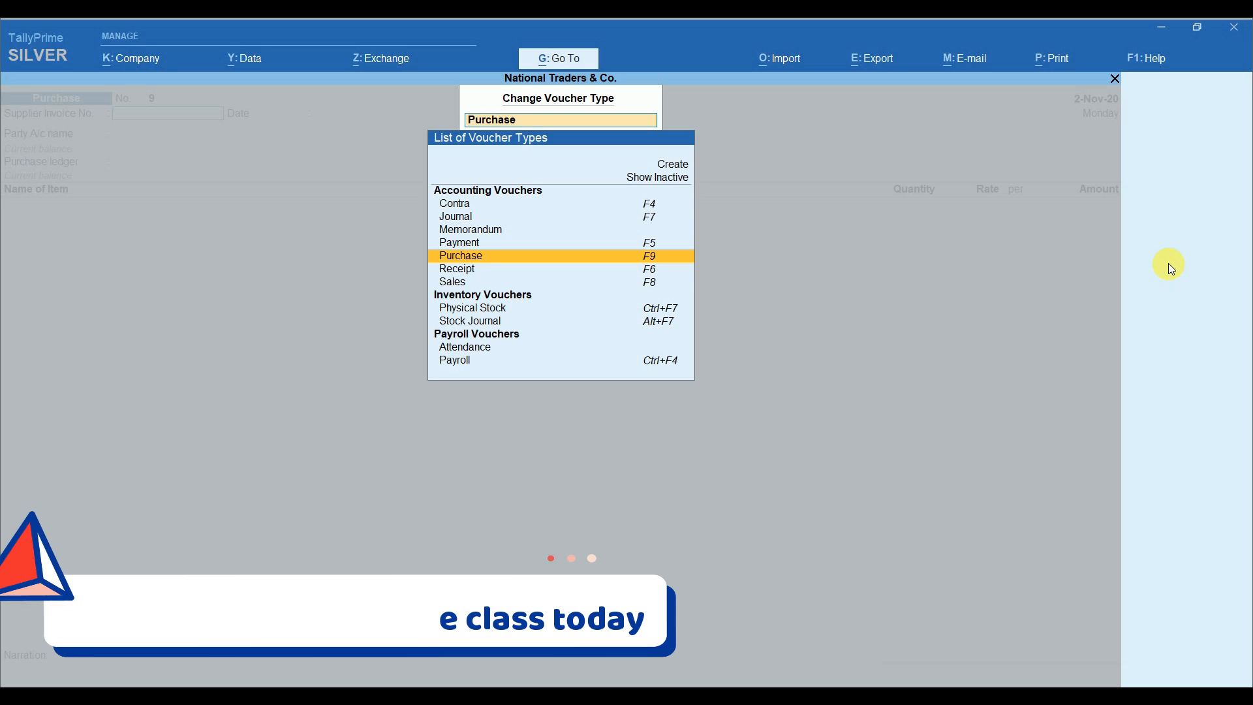
key(Down)
key(Down)
key(Down)
key(Down)
key(Down)
key(Down)
key(Down)
key(Down)
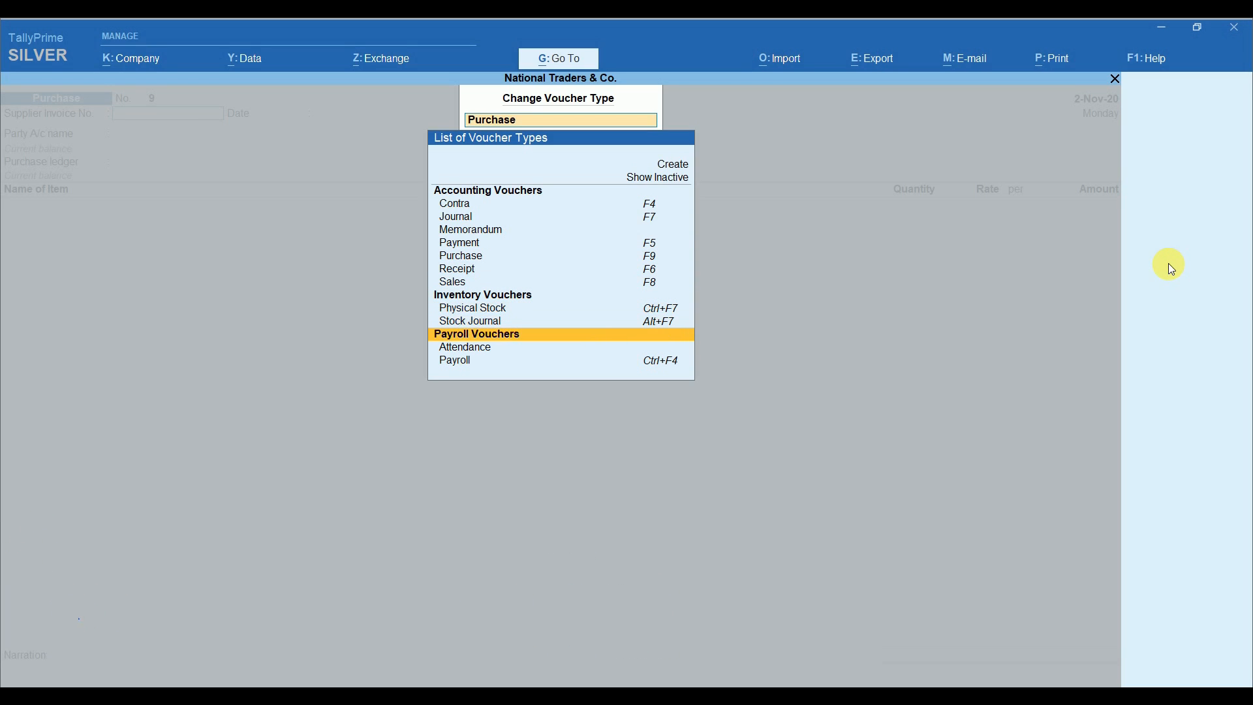
key(Up)
key(Up)
key(Up)
key(Up)
key(Up)
key(Up)
key(Up)
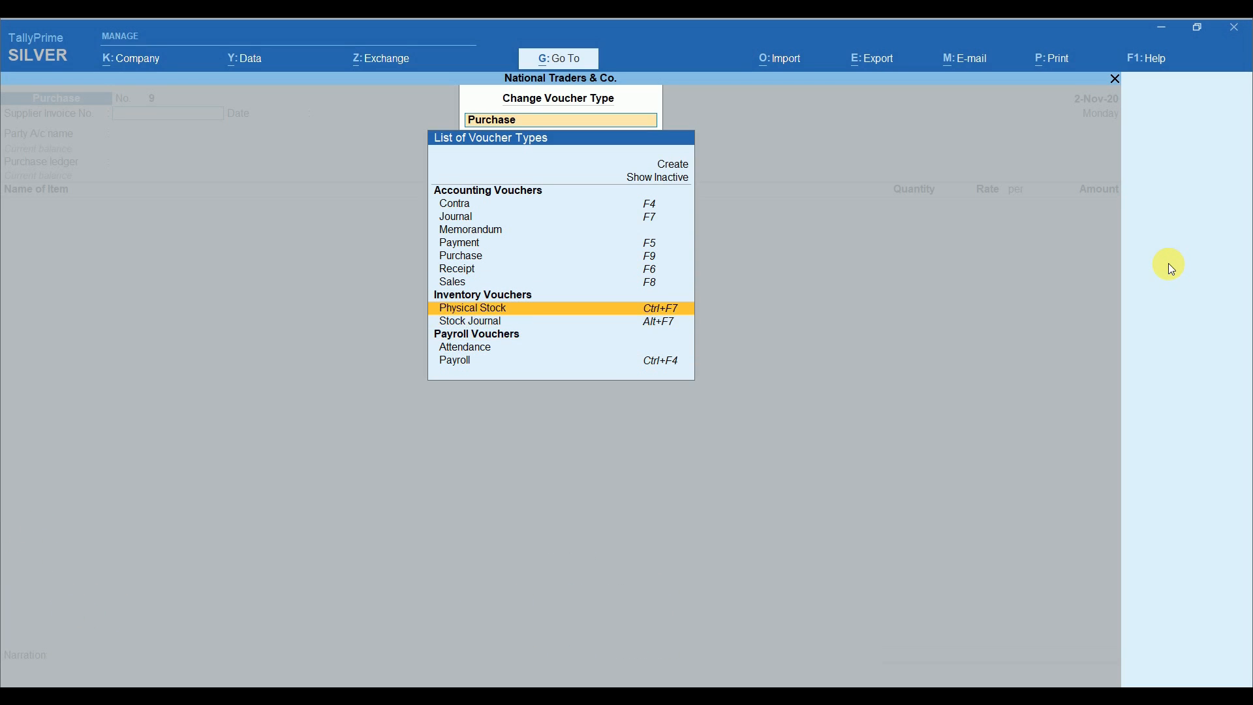
key(Up)
key(Up)
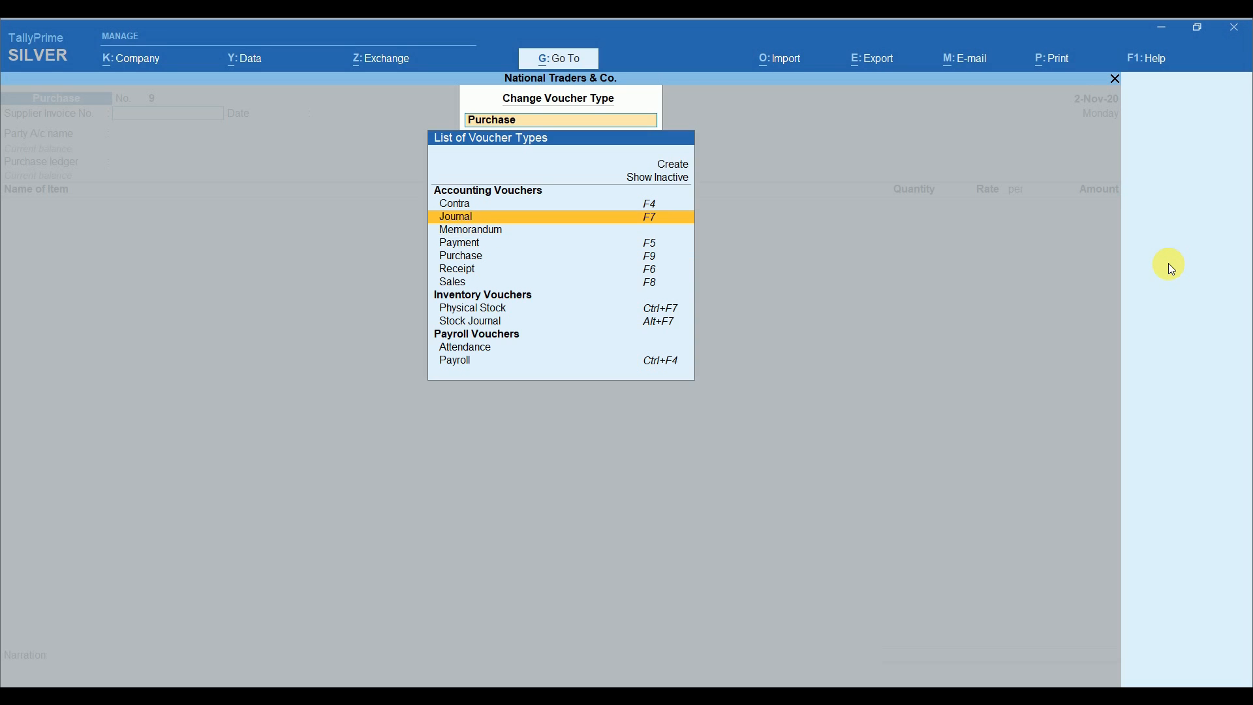
key(Up)
key(Up)
key(Up)
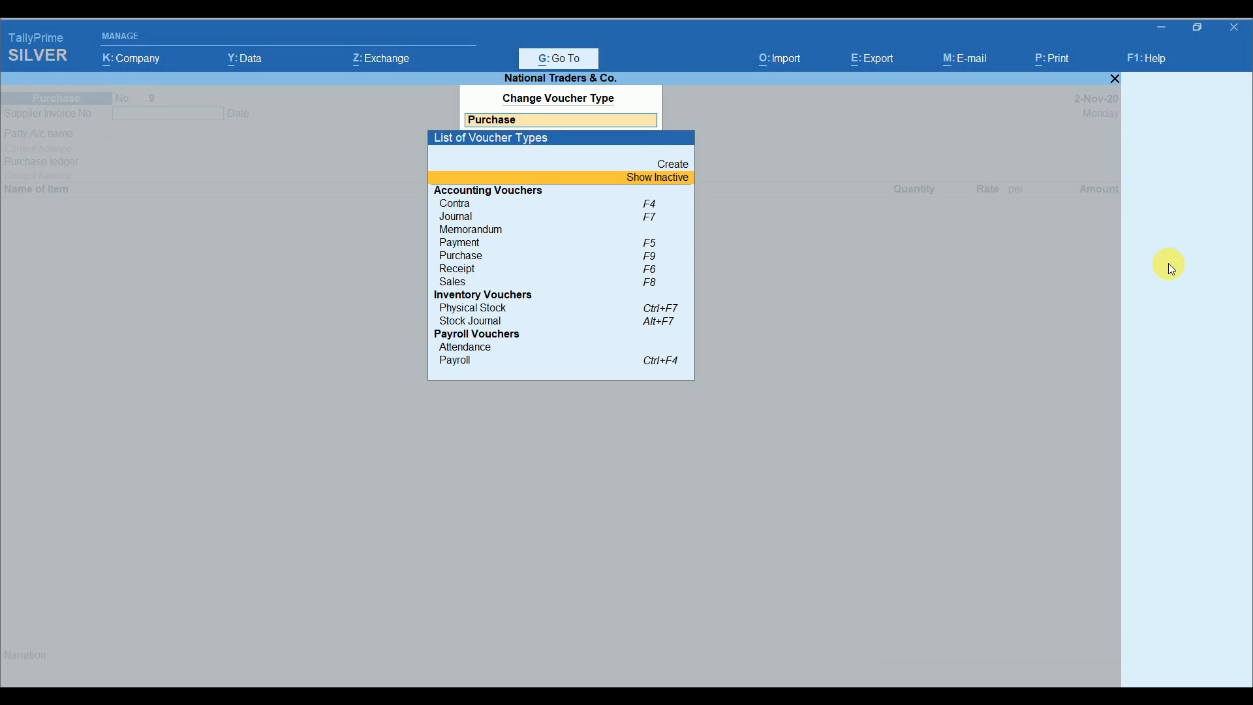
key(Return)
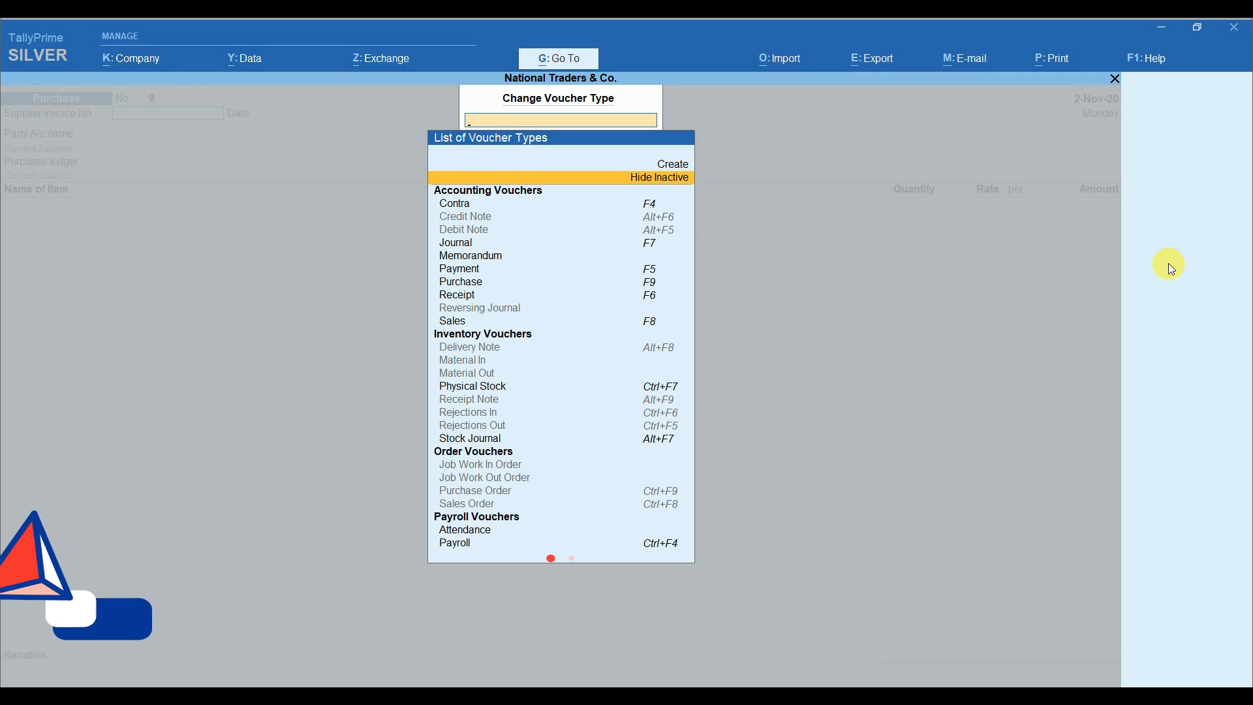
Step: Choose the inactive Debit Note voucher type and agree to activate it
key(Down)
key(Down)
key(Down)
key(Down)
key(Up)
key(Down)
key(Up)
key(Down)
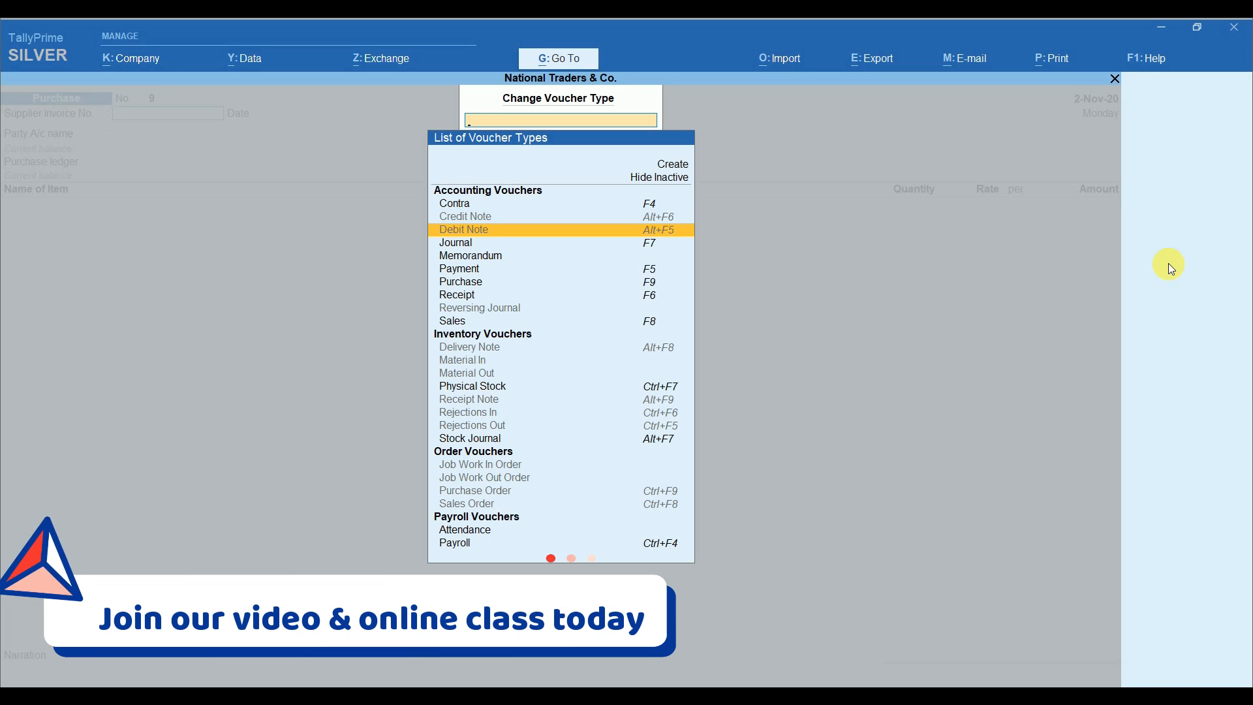
key(Up)
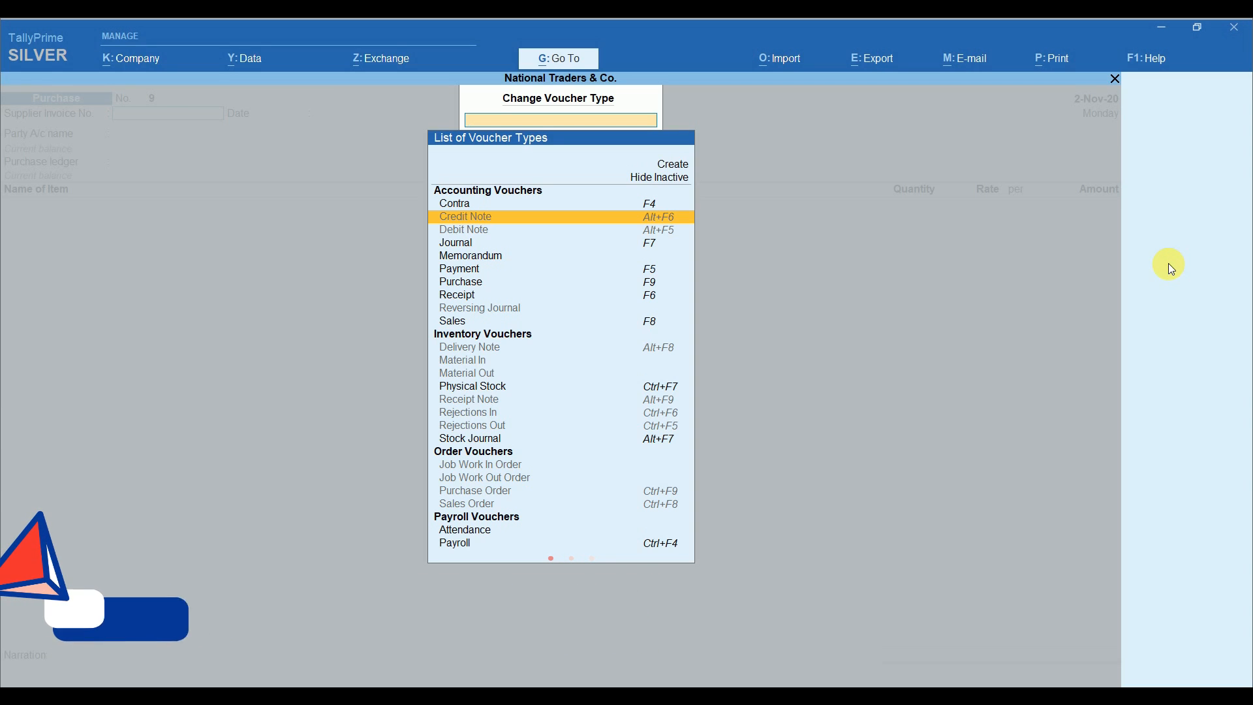
key(Down)
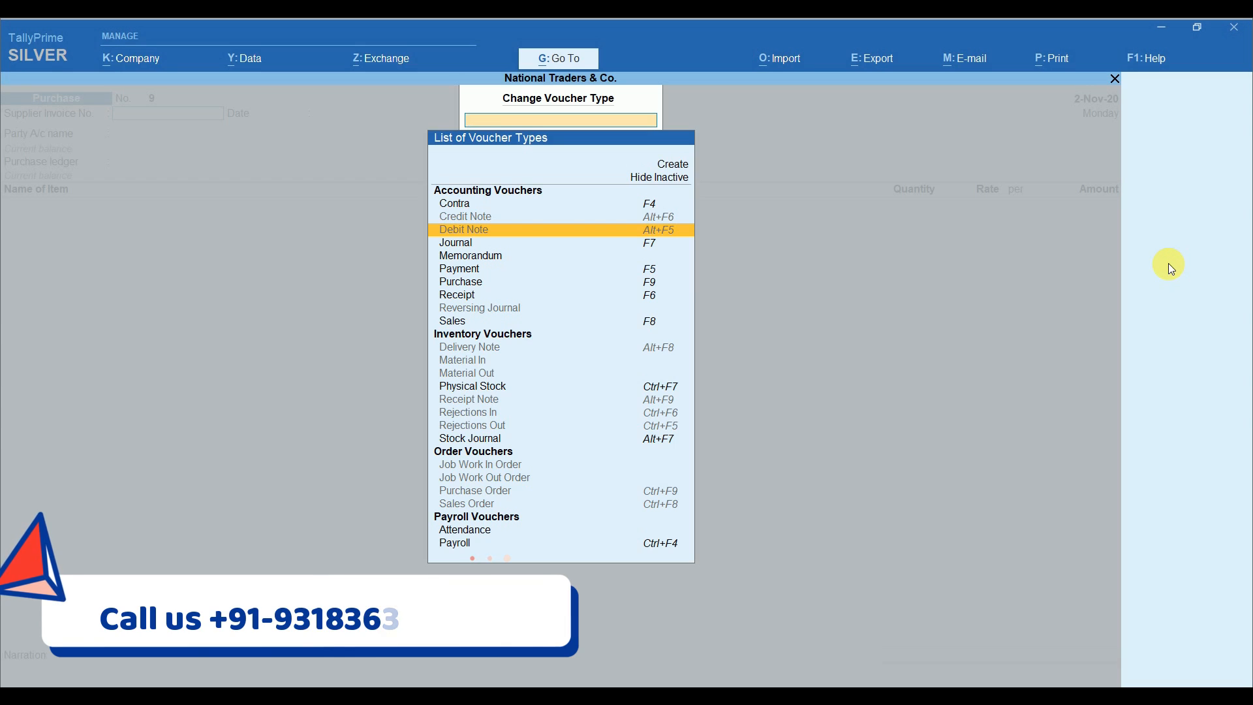
key(Return)
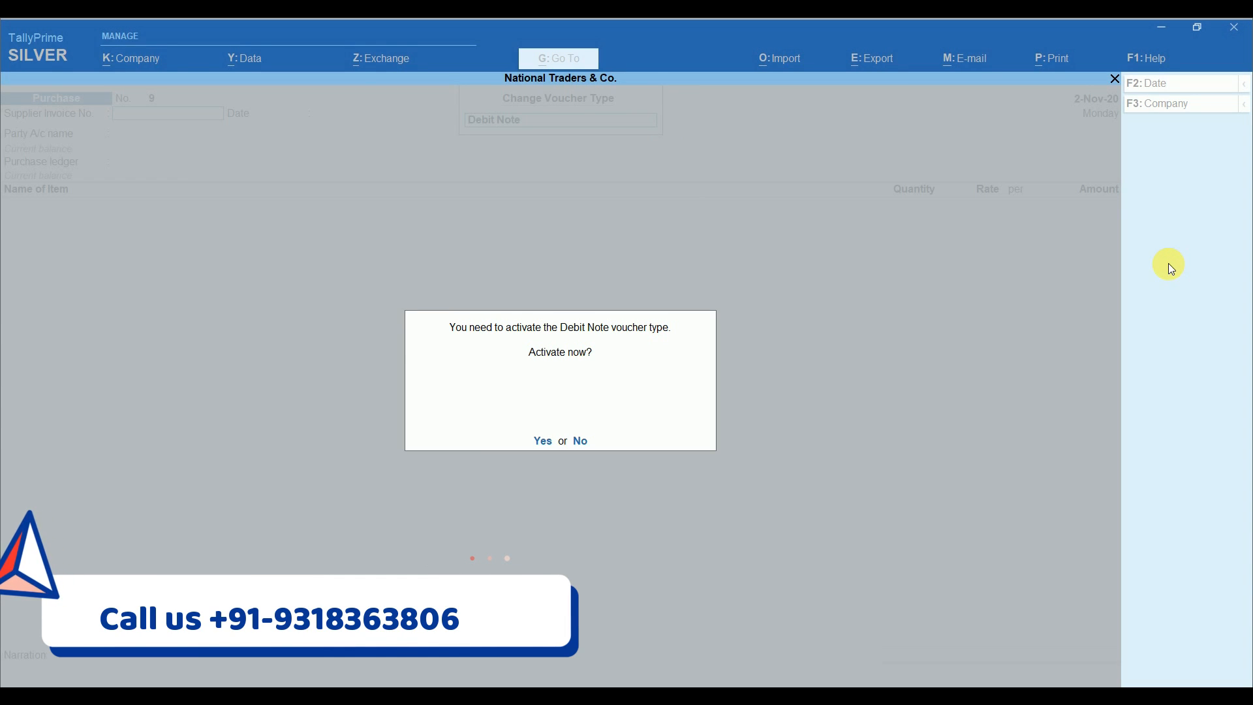
key(y)
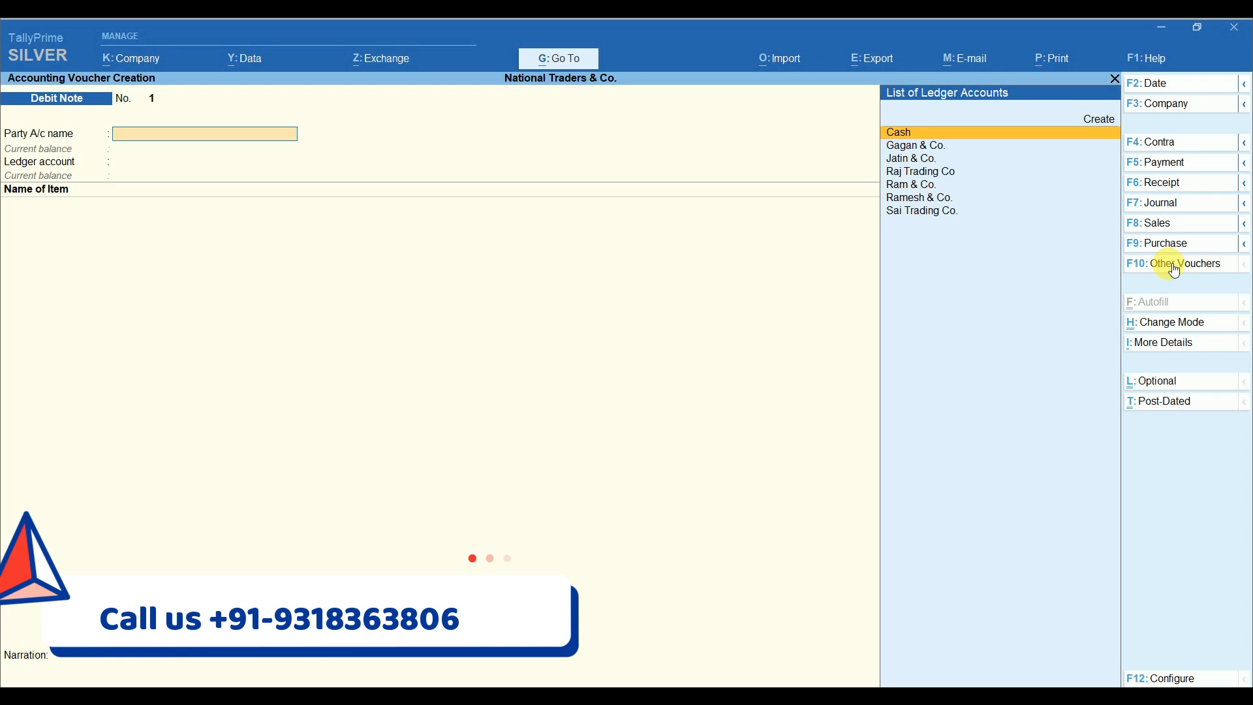
Step: Set Ram & Co. as the debit note's party, accept its party details, and choose Purchase as the ledger account
text(Ra)
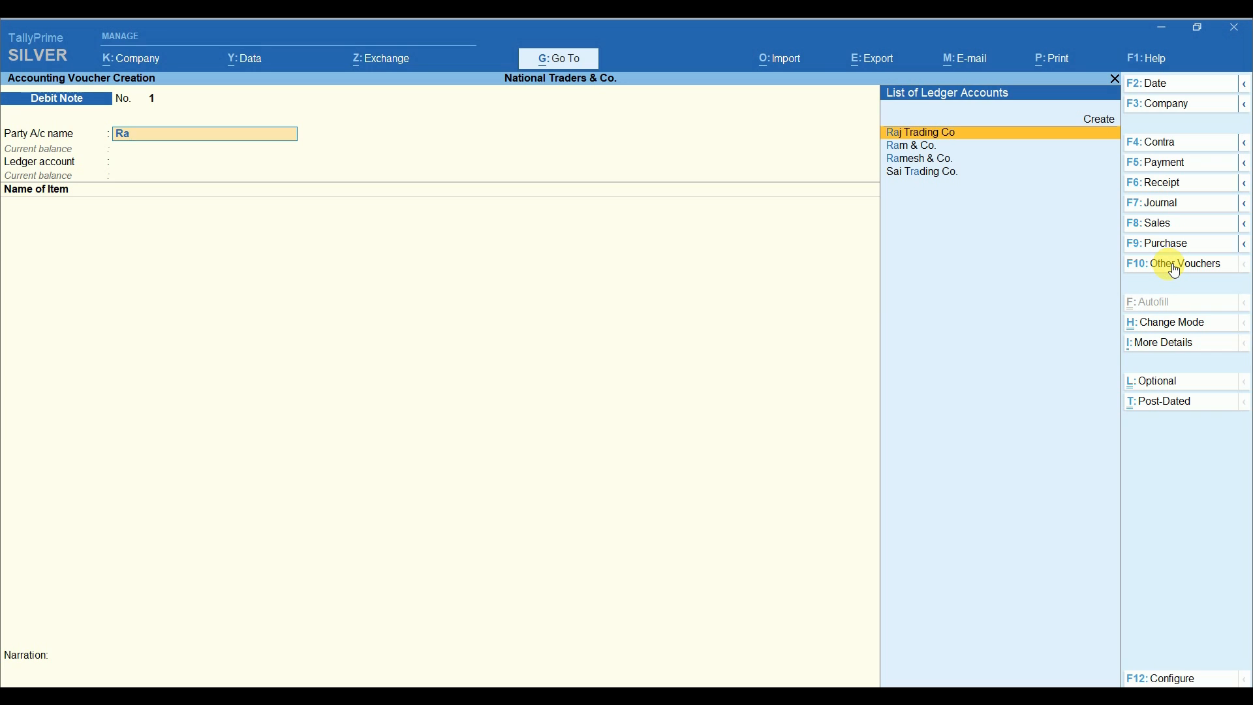
key(Down)
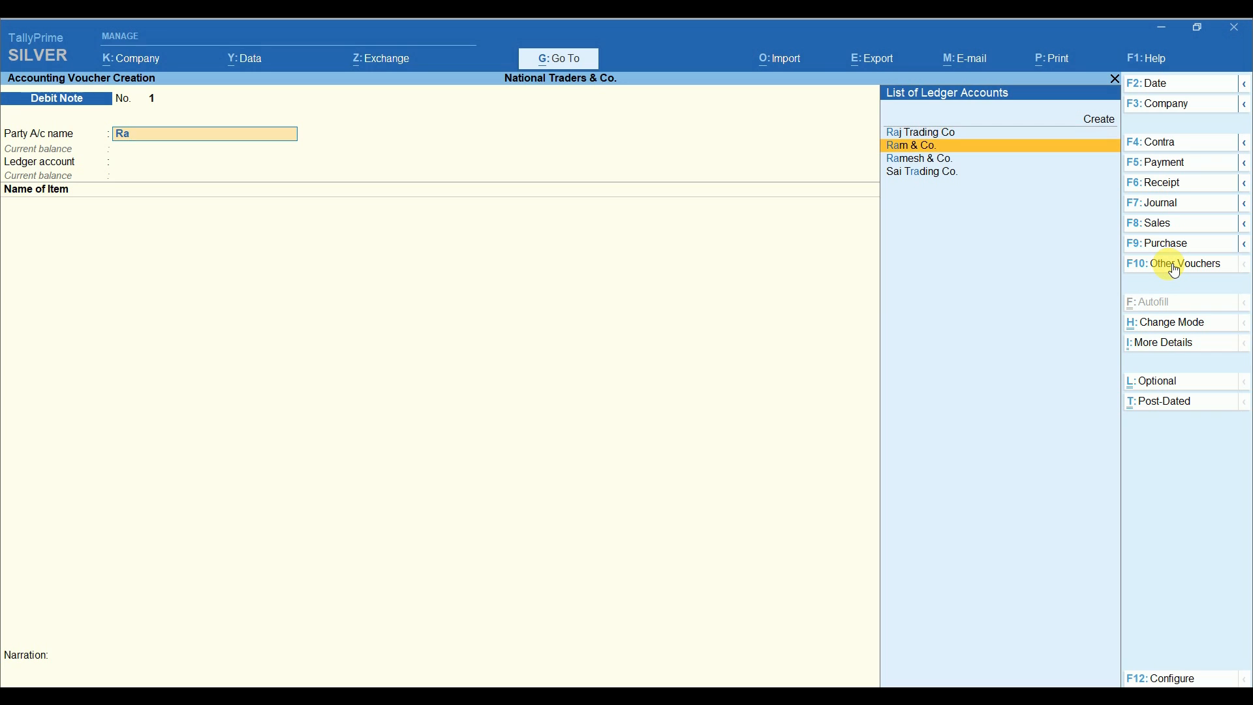
key(Return)
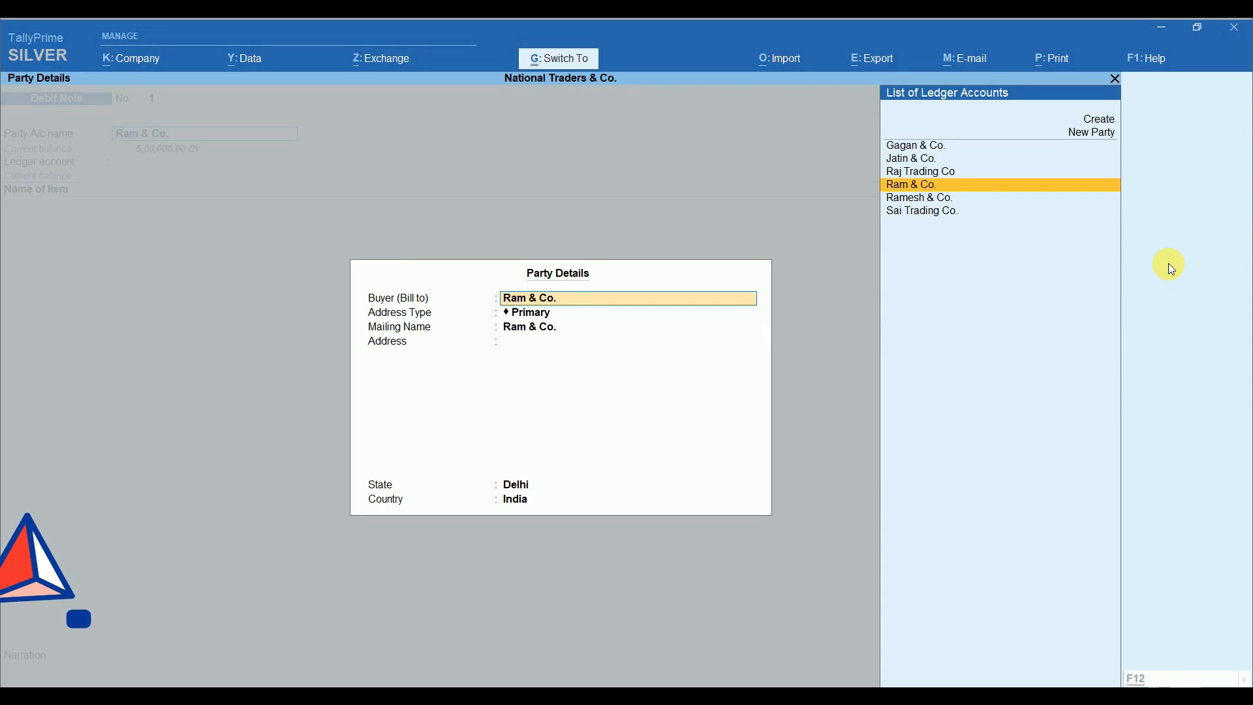
key(Return)
key(Return)
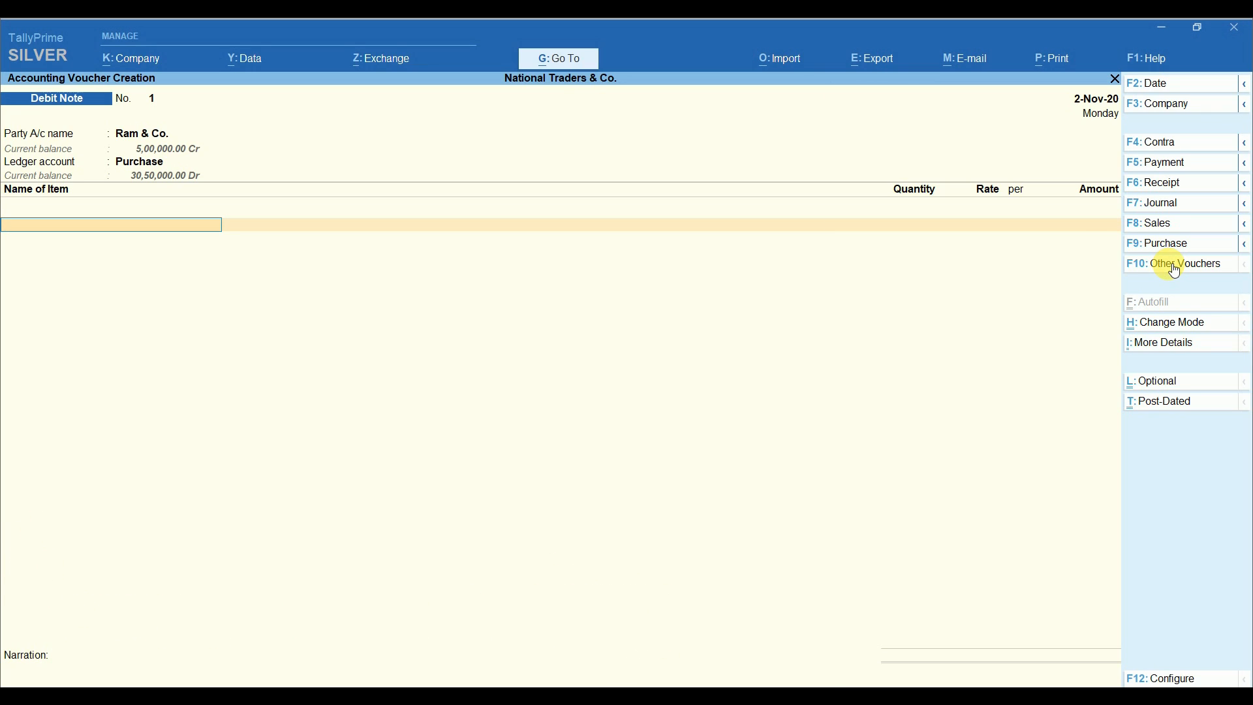
Step: Add the Laptop stock item to the debit note with a quantity of 2 nos at a rate of 20,000.00
key(Return)
key(Return)
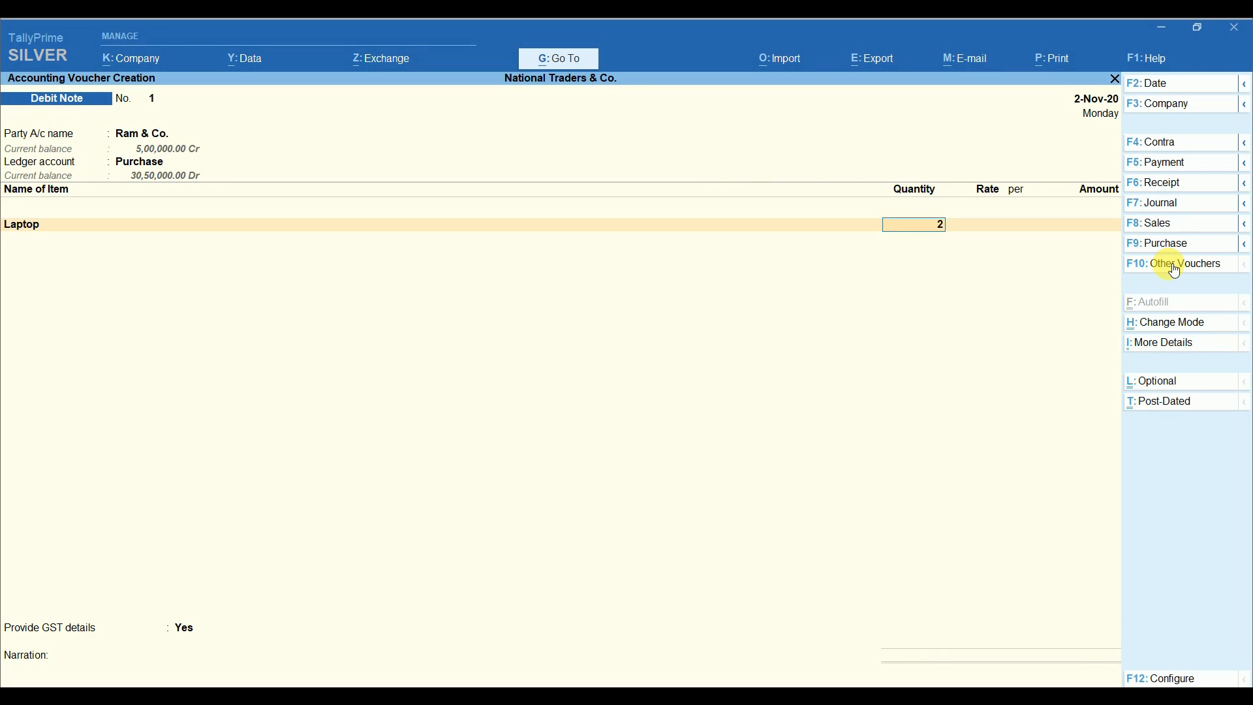
key(Return)
key(Return)
key(Return)
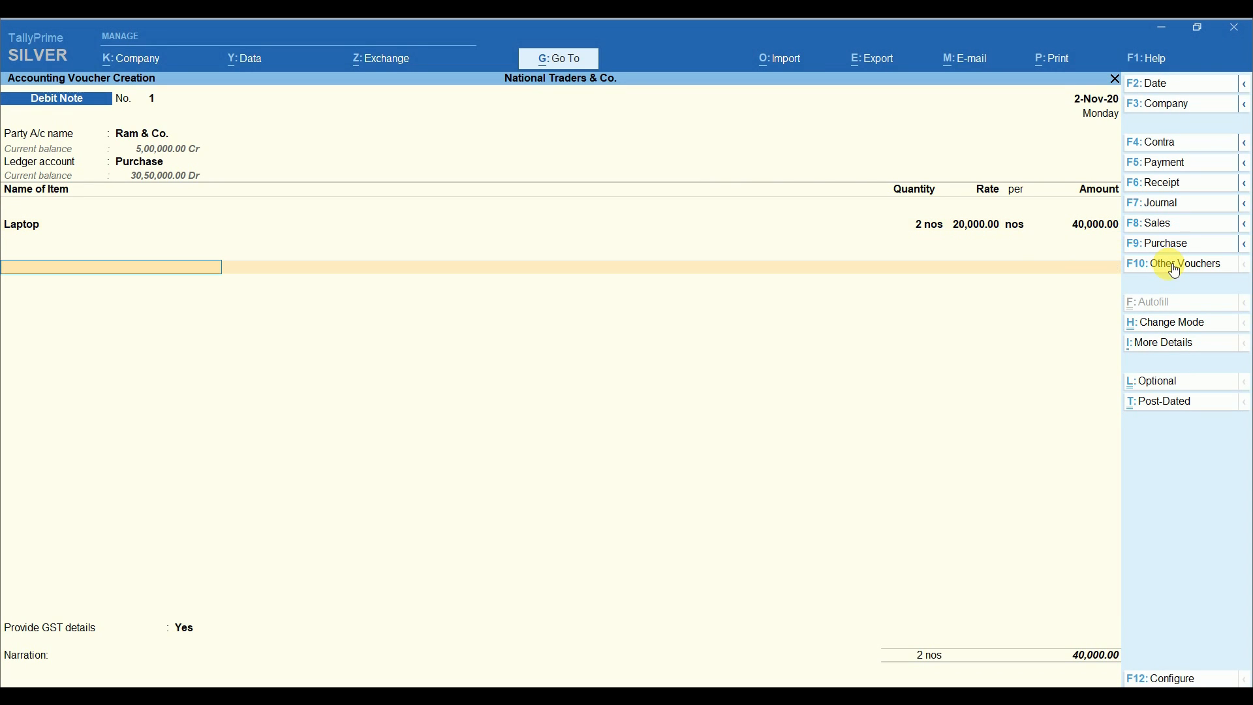
Step: Provide GST details with reason 01-Sales Return, supplier's note number 1 and date 2-11, and save the debit note without narration
key(Return)
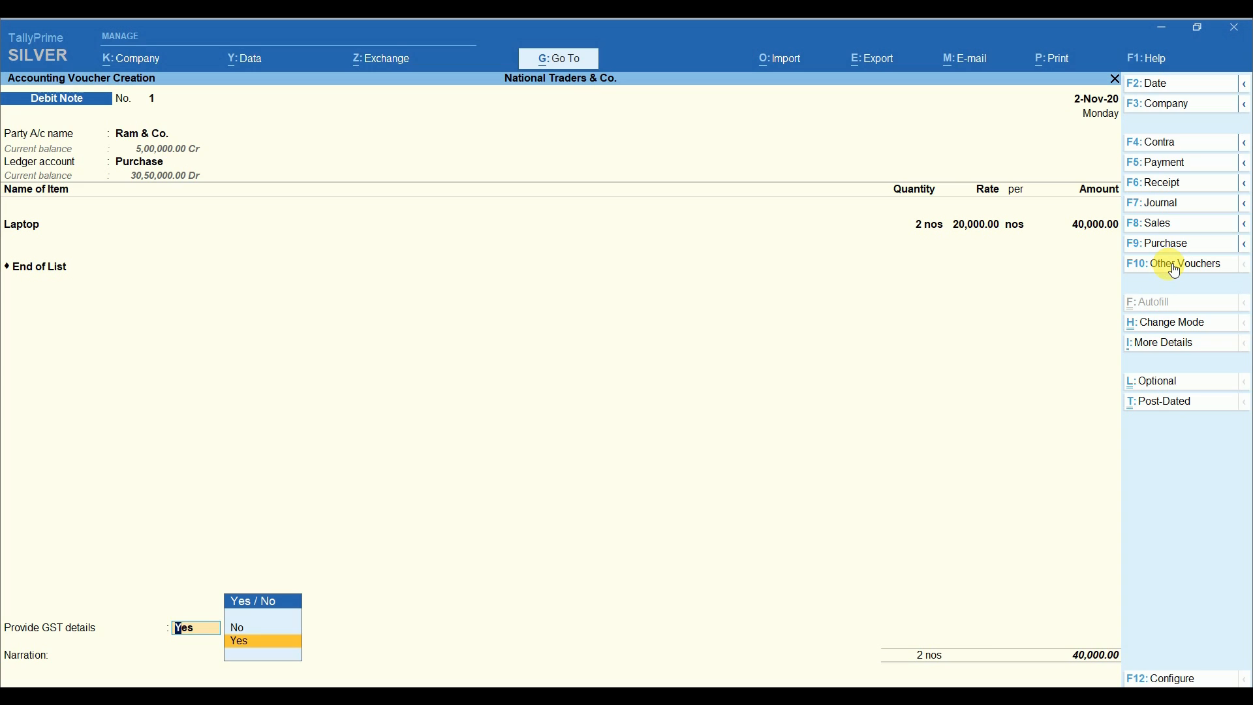
key(Return)
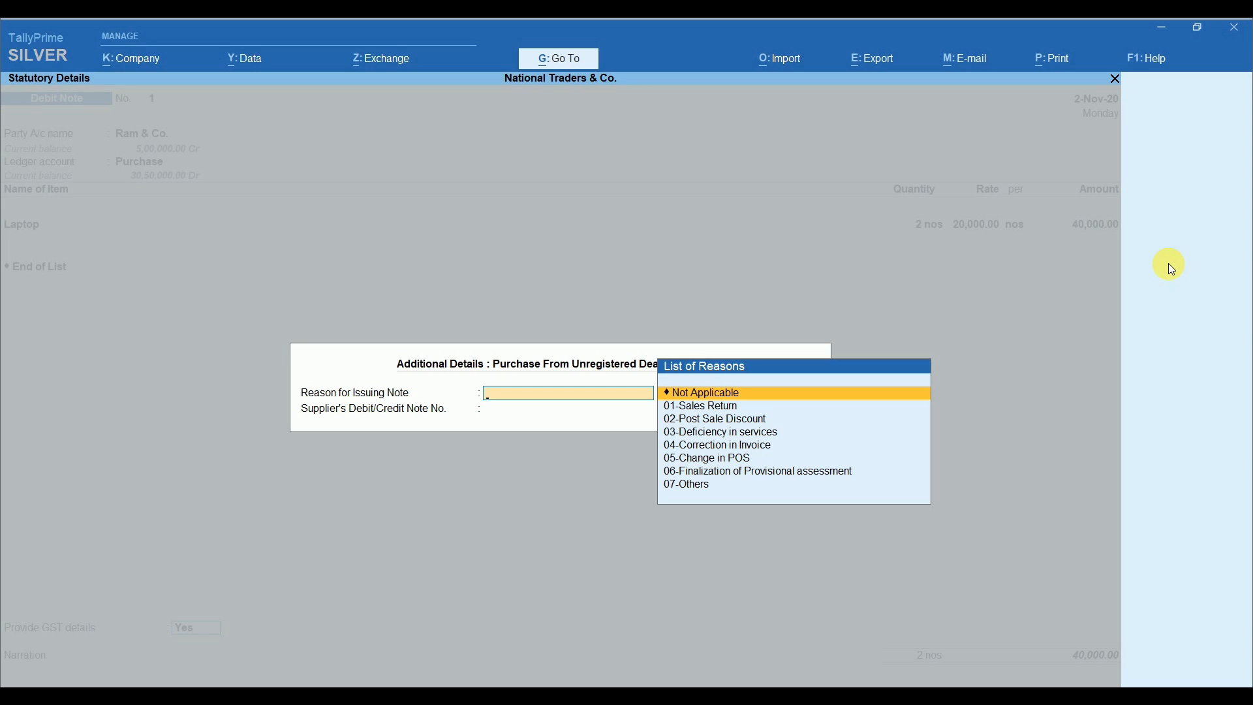
key(Down)
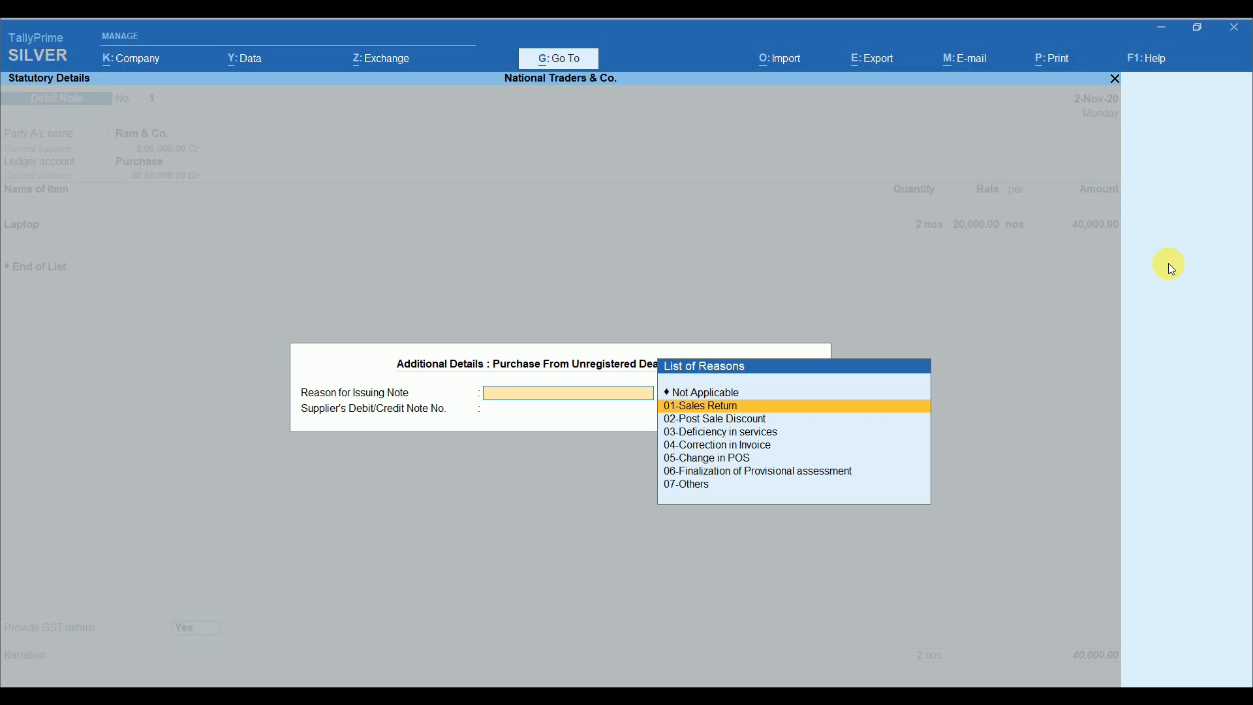
key(Return)
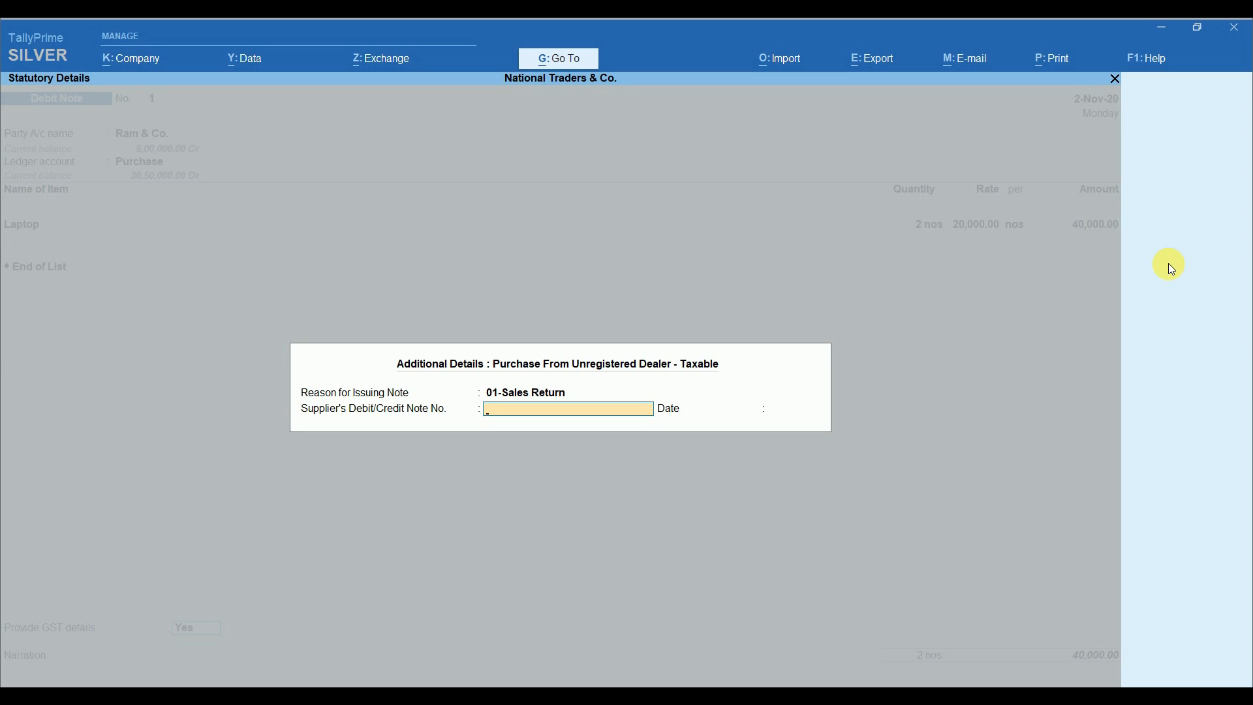
key(Return)
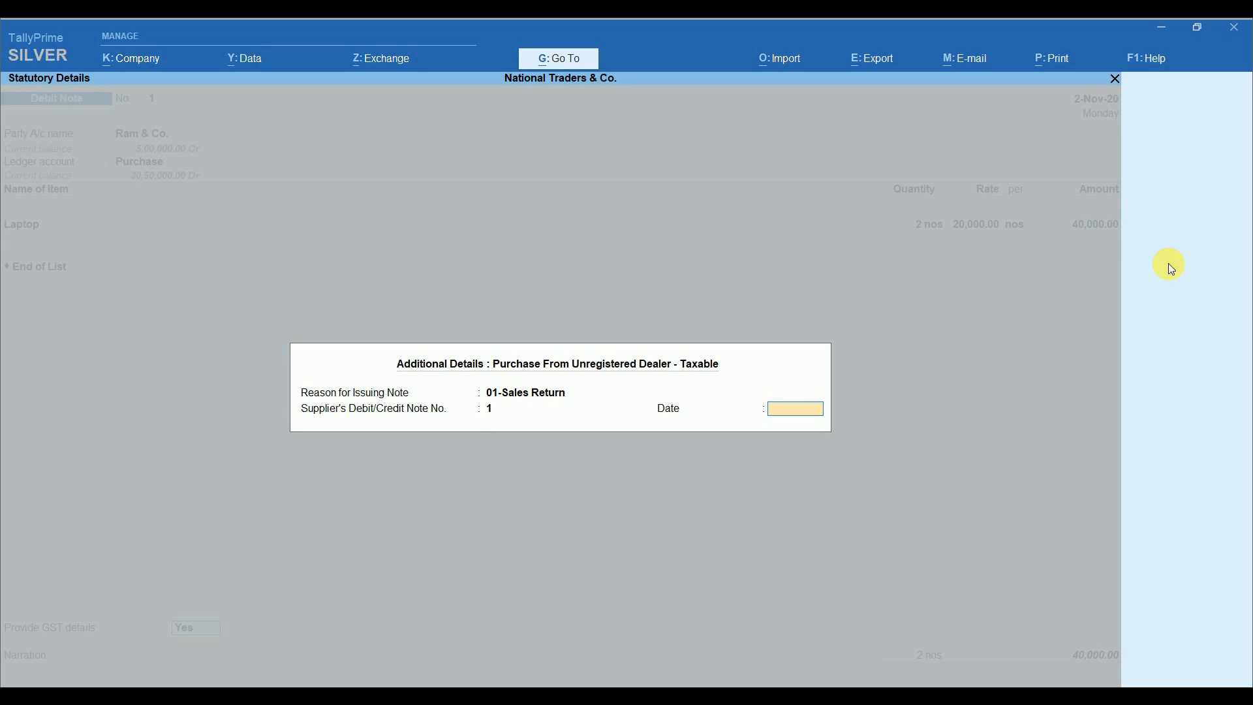
text(2-11)
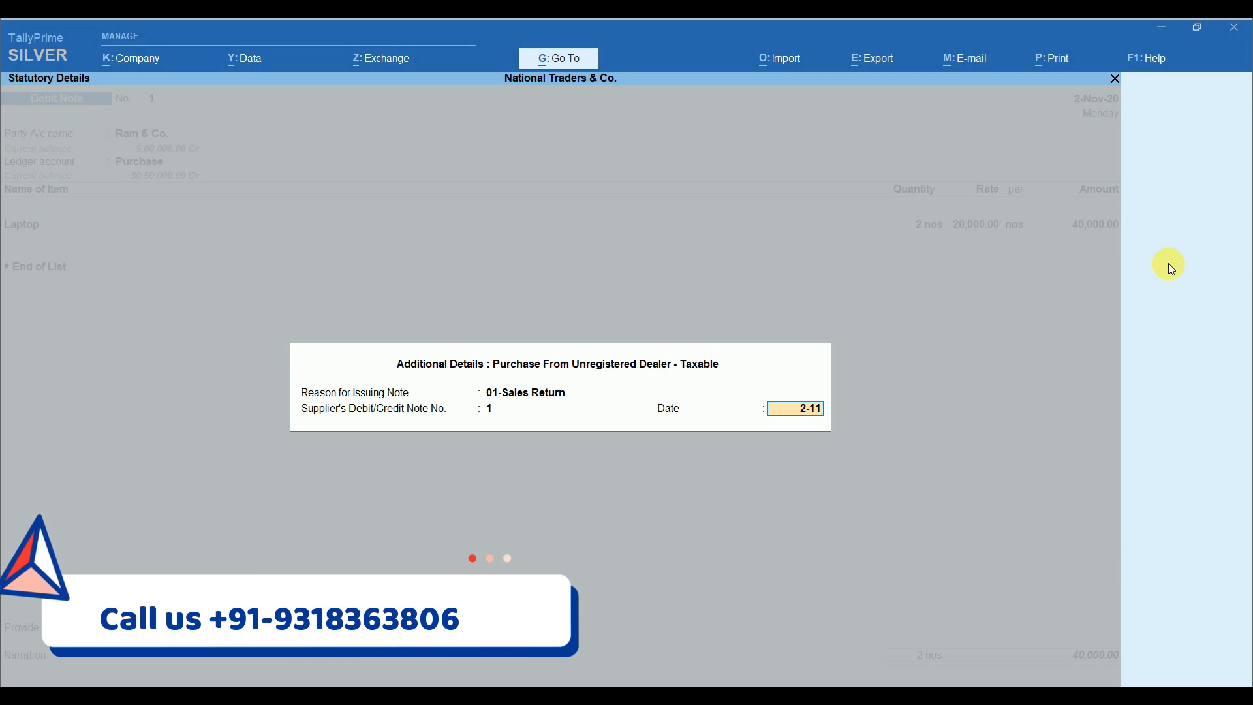
key(Return)
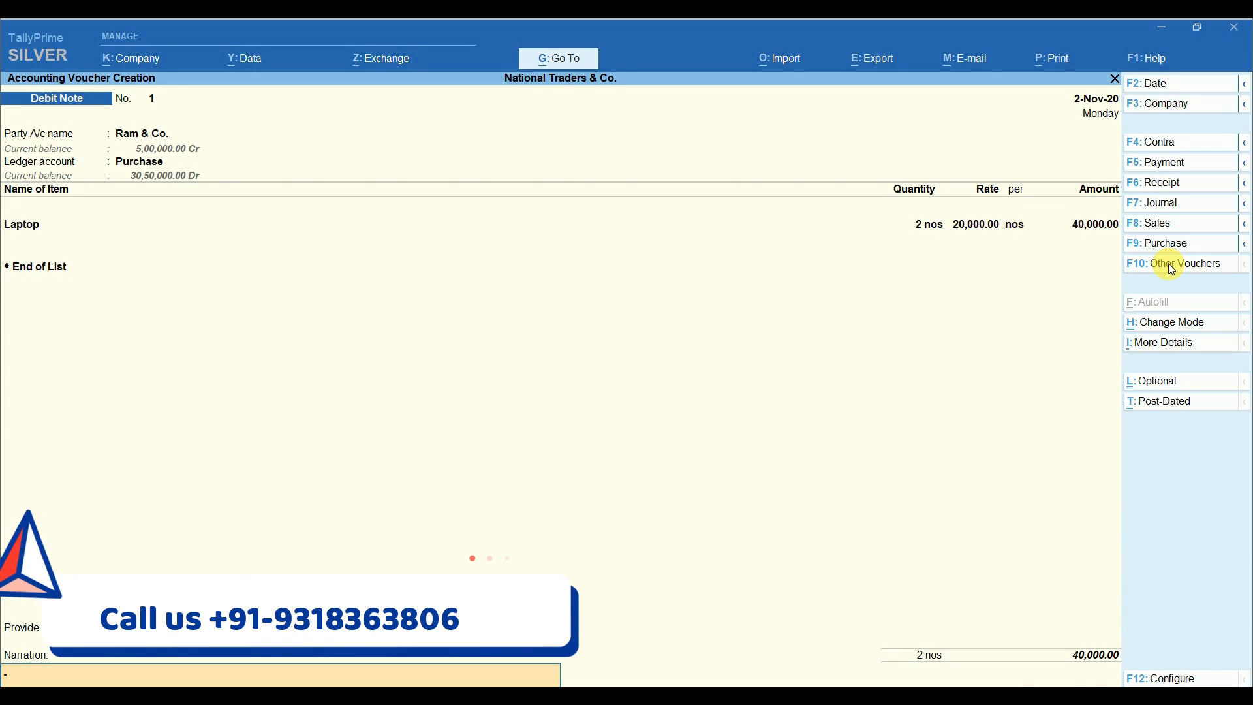
key(Return)
key(Return)
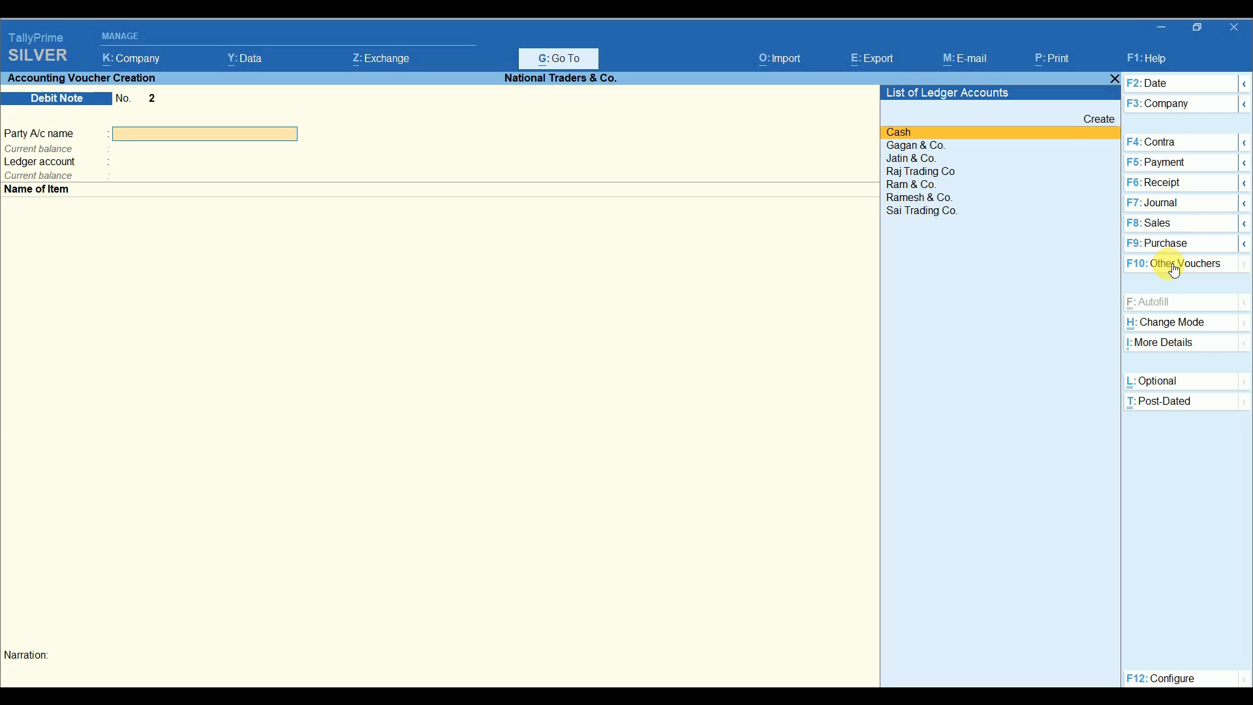
Step: Switch to a new Sales voucher
click(1158, 225)
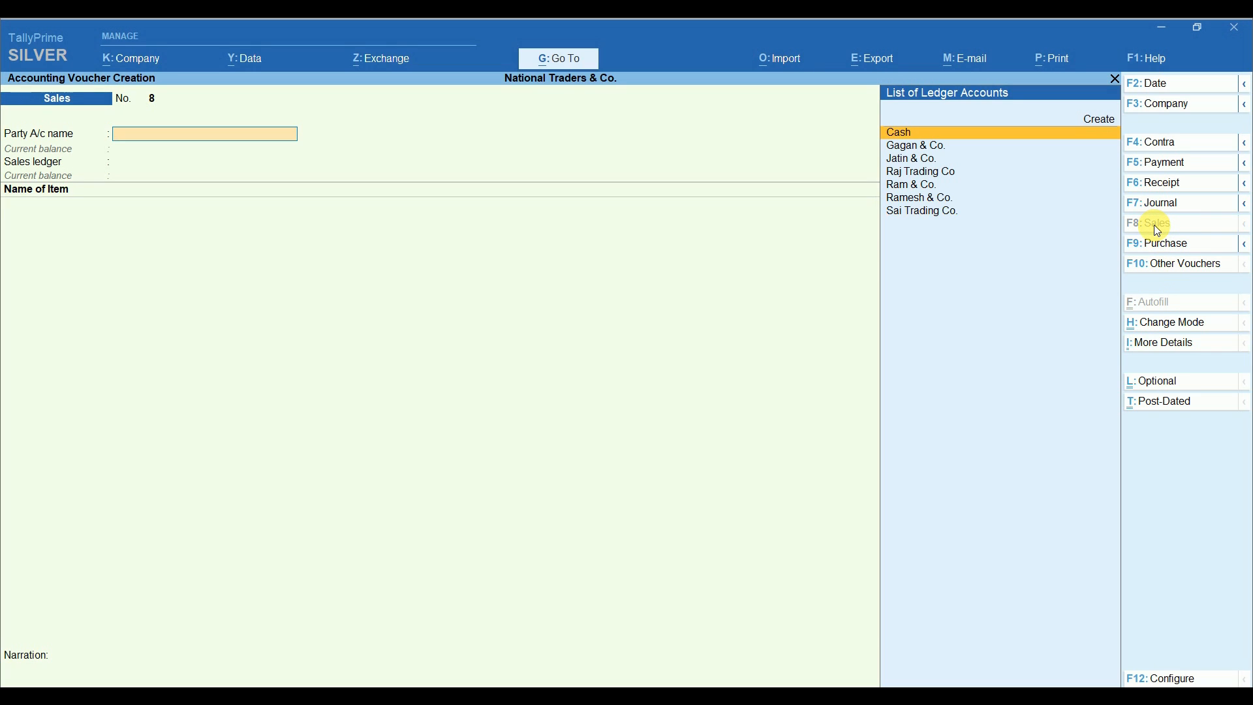
key(Down)
key(Down)
key(Down)
key(Down)
key(Down)
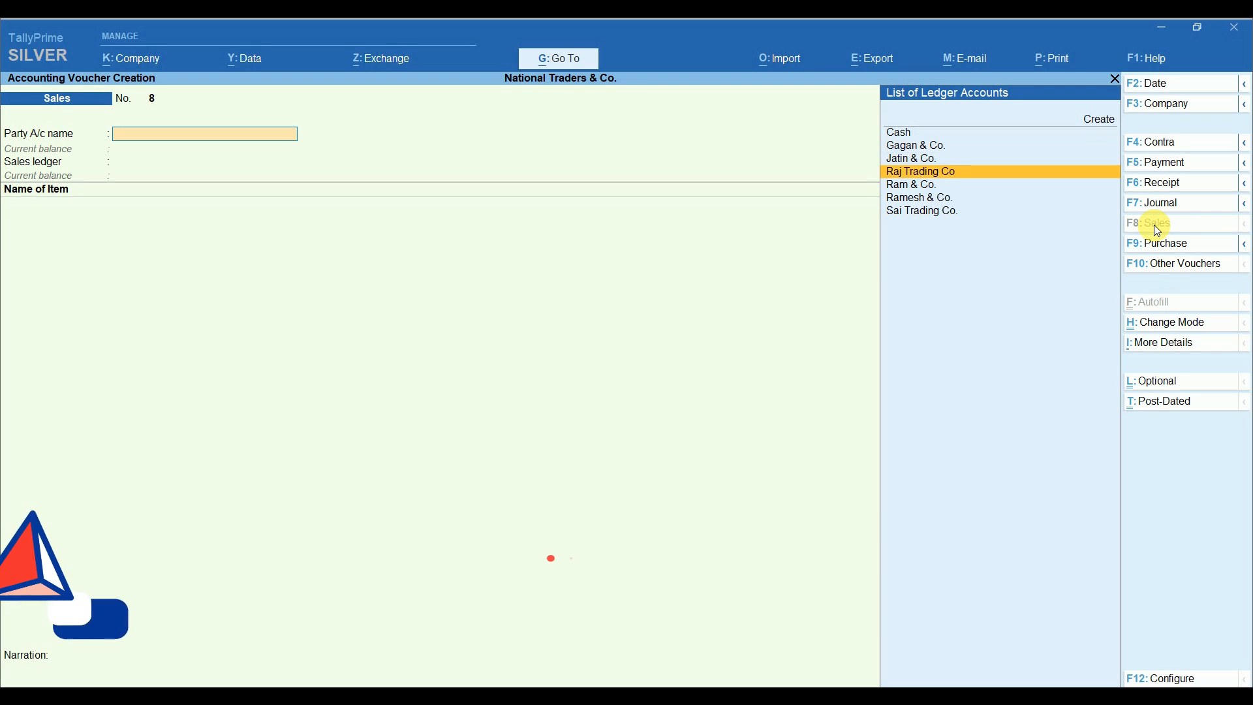
key(Return)
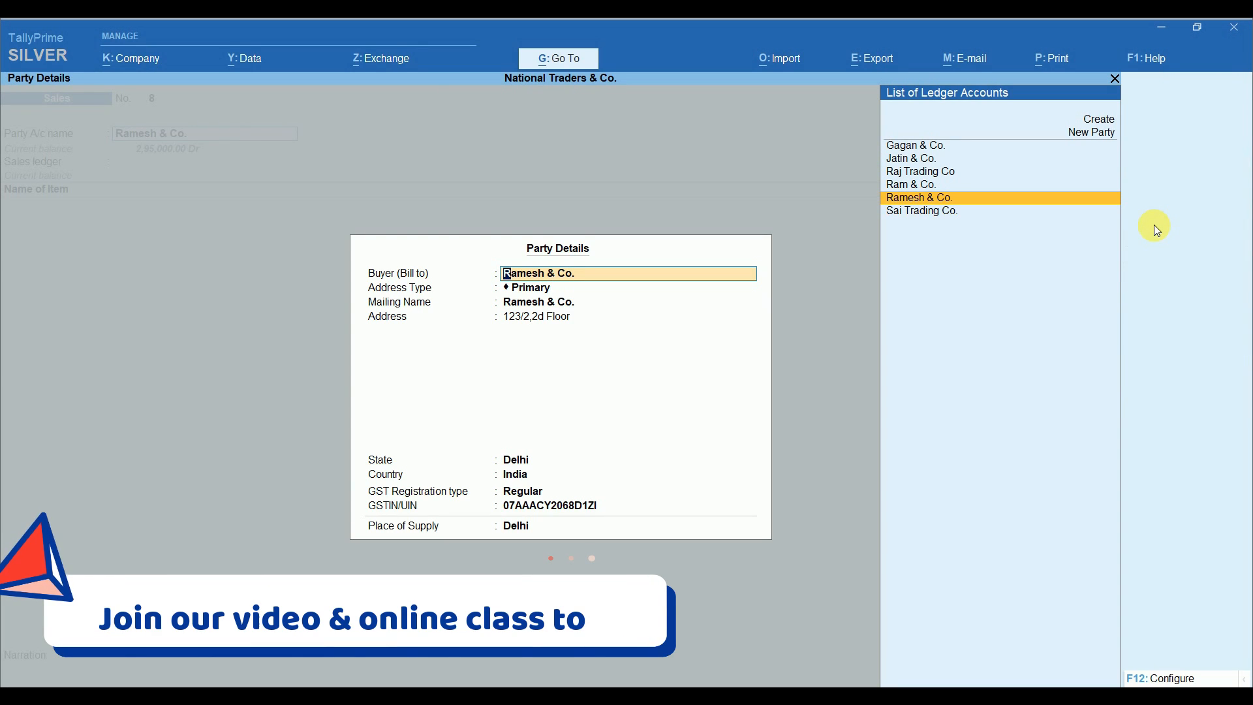
key(ctrl+a)
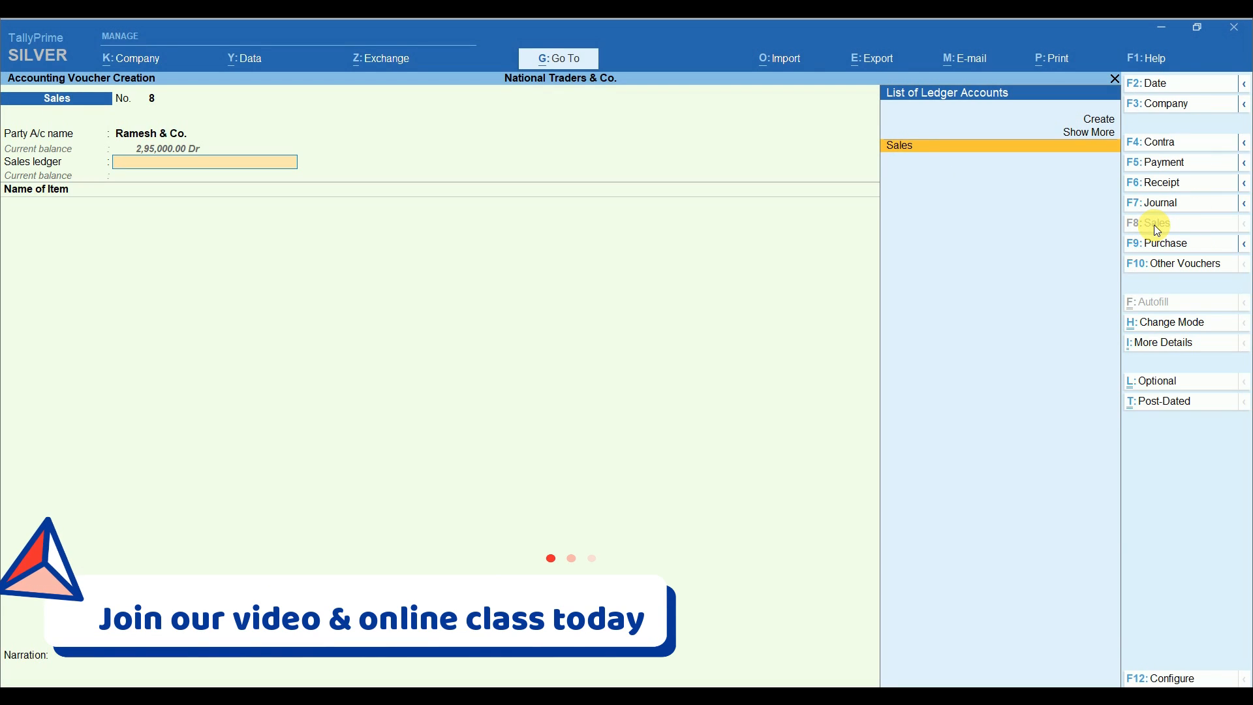
key(BackSpace)
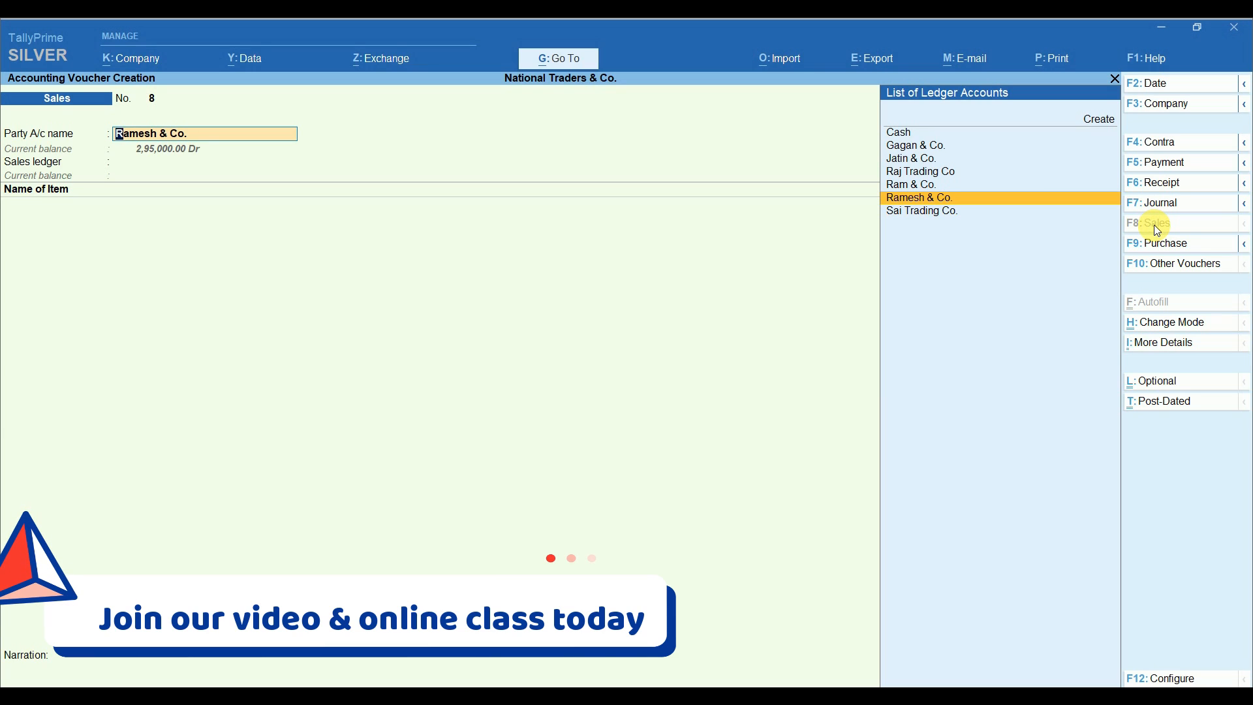
Step: Start a new party ledger named Pankaj & Co. under Sundry Debtors, keeping bill-by-bill balances, state Delhi and country India
key(alt+c)
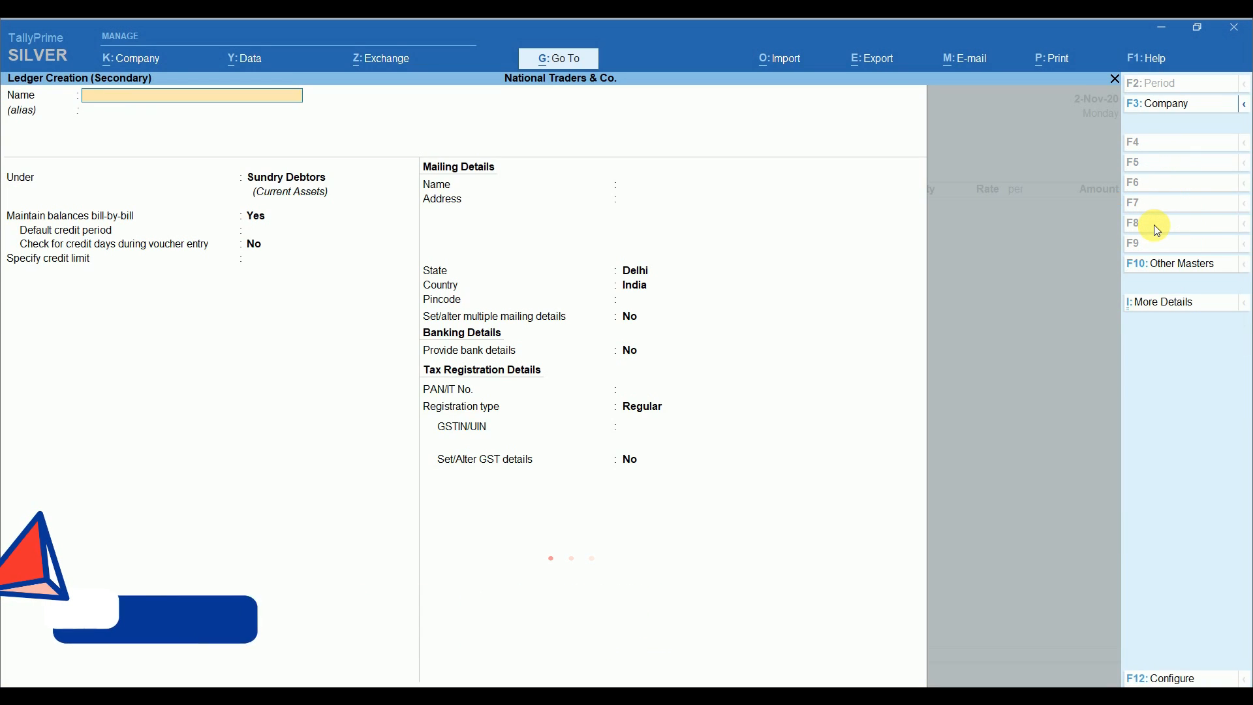
text(Pankaj)
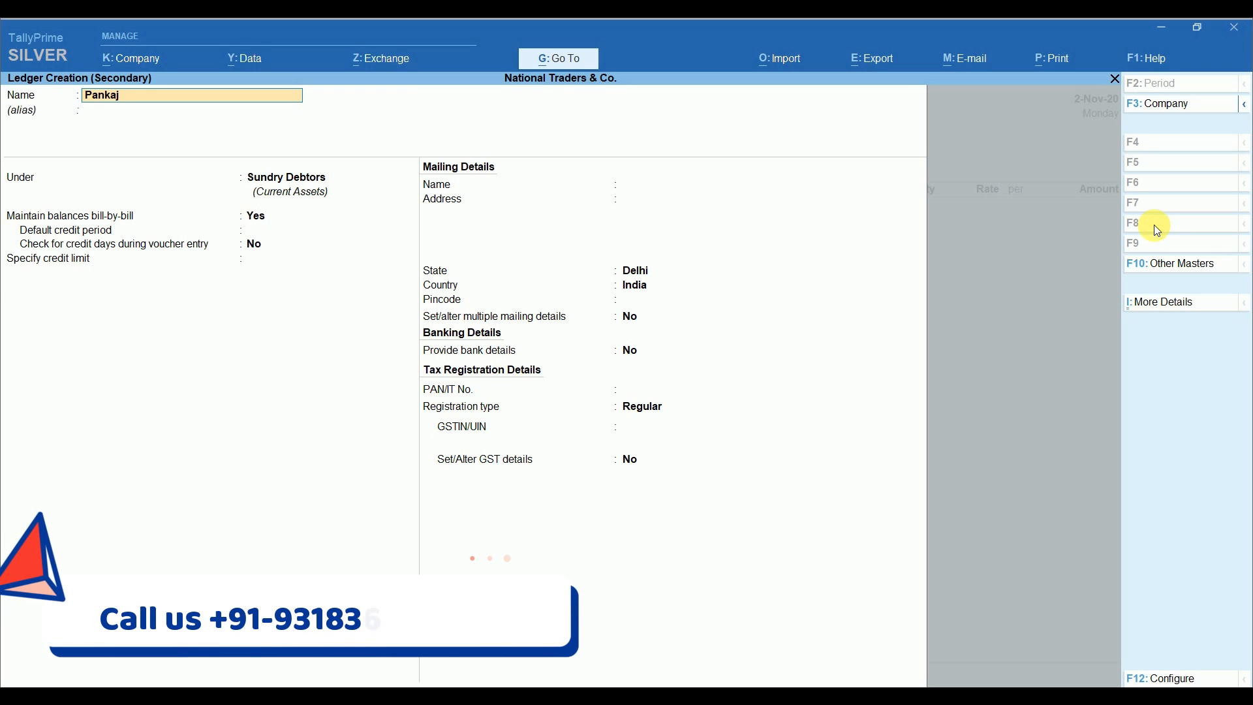
text( & co)
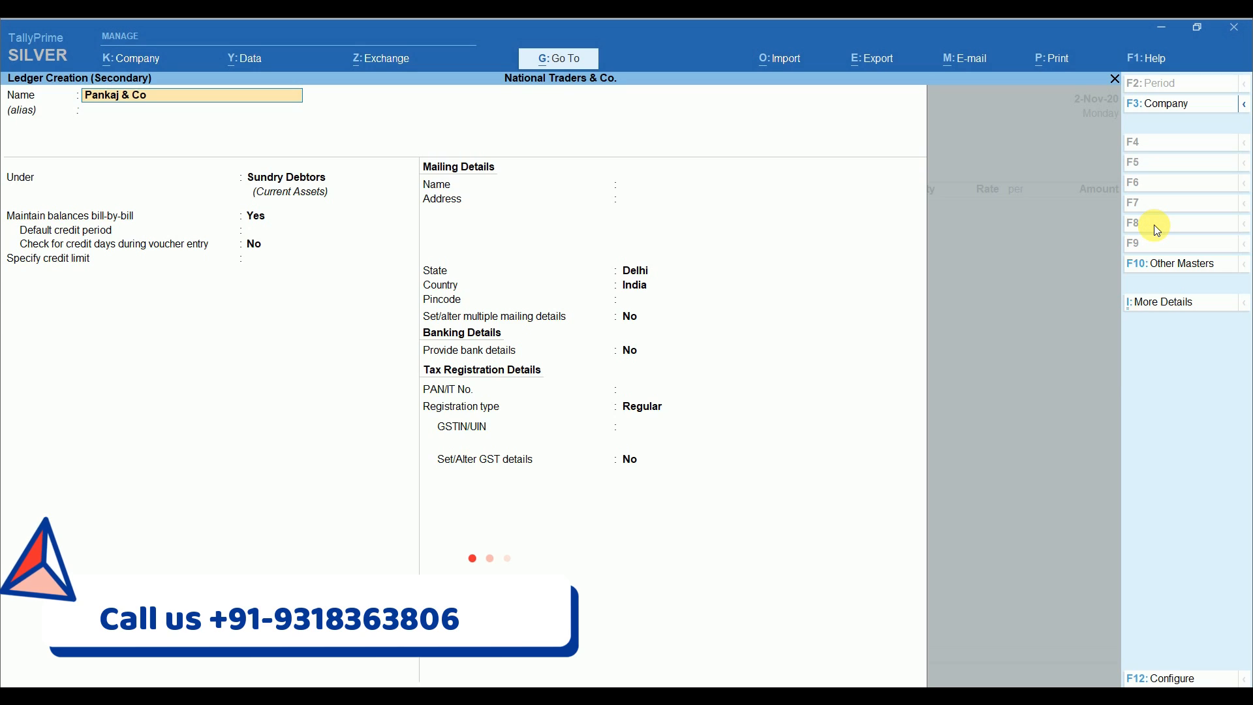
text(.)
key(Return)
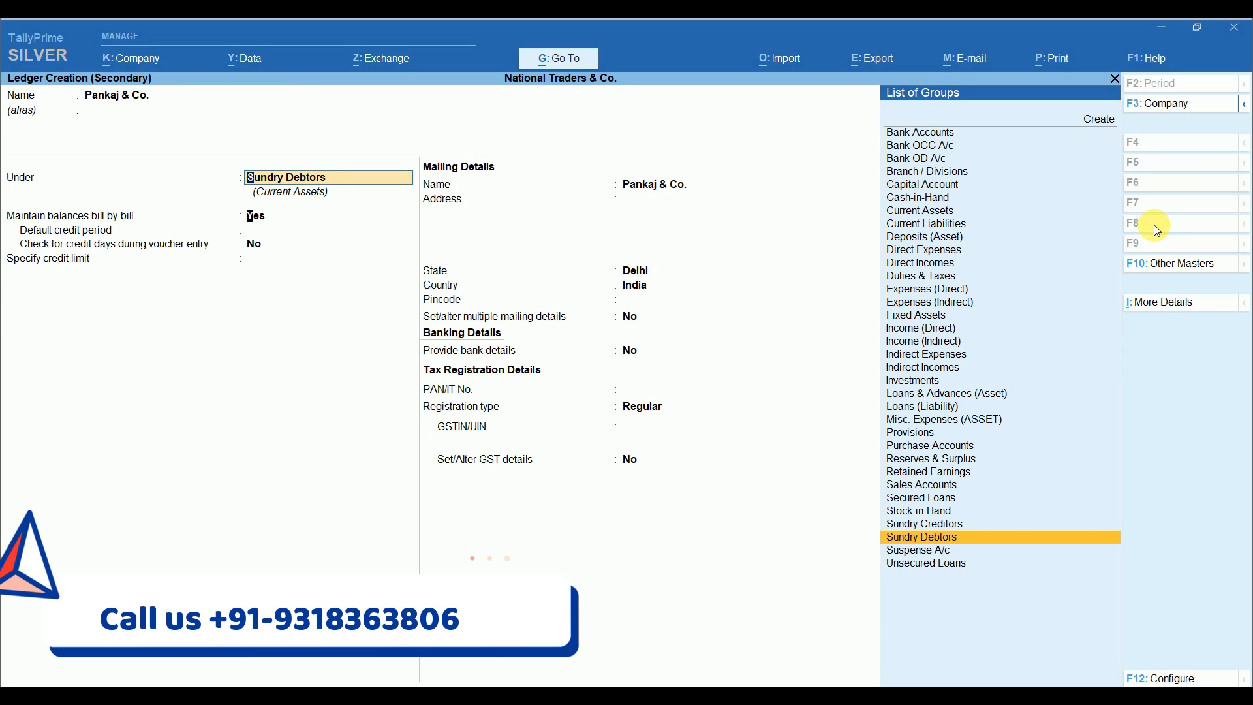
key(Return)
key(Return)
key(Return)
key(Return)
key(Return)
key(Return)
key(Return)
key(Return)
key(Return)
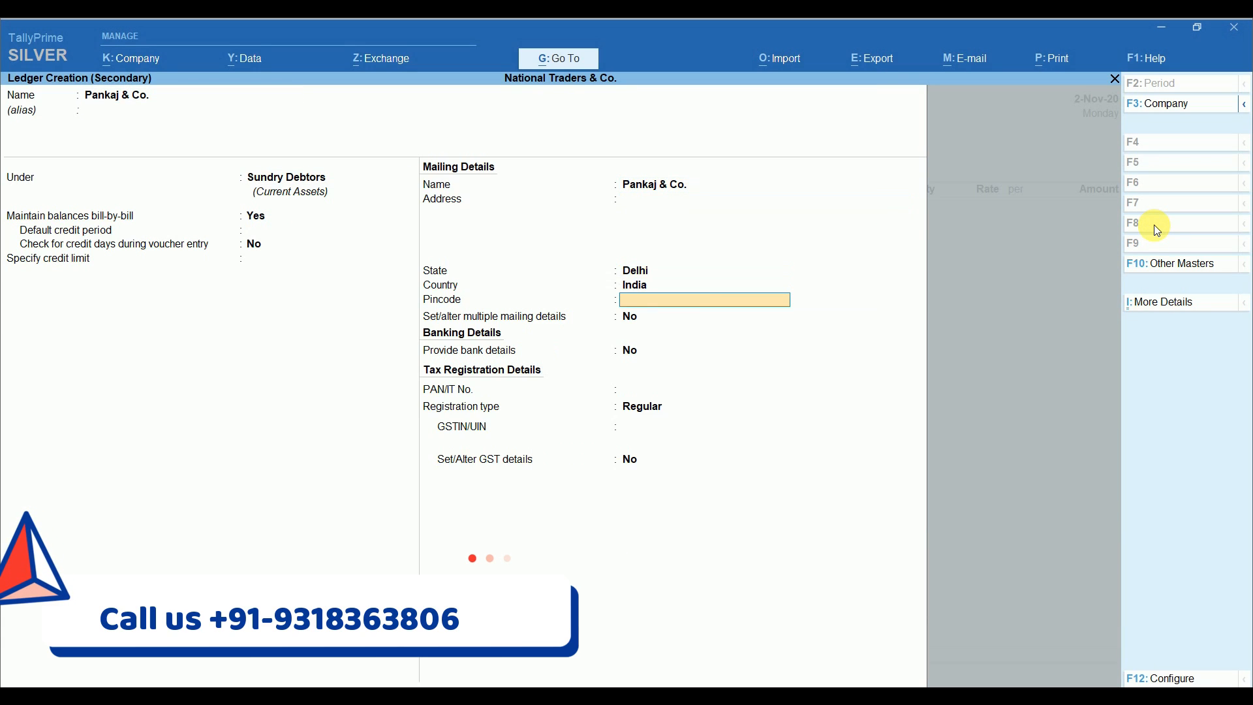
Step: Set the new ledger's registration type to Unknown, leave the remaining details at their defaults, and save the ledger
key(Return)
key(Return)
key(Return)
key(Return)
key(Up)
key(Up)
key(Up)
key(Return)
key(Return)
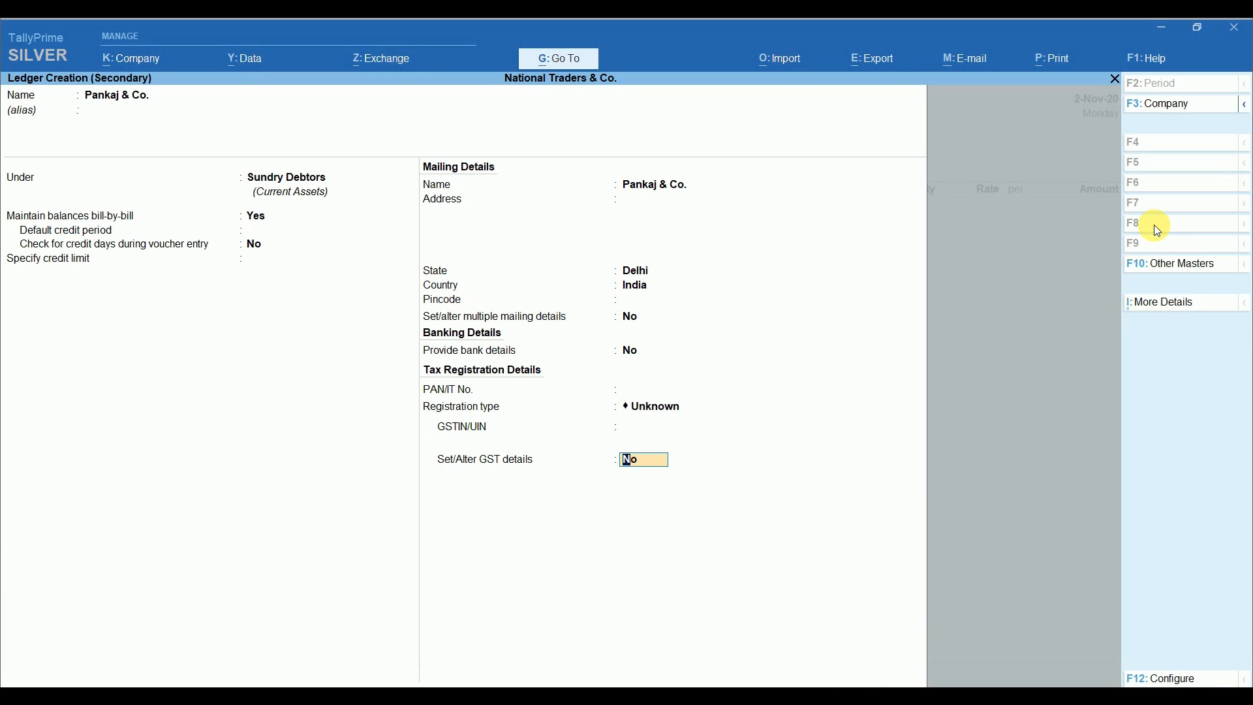
key(Return)
key(Return)
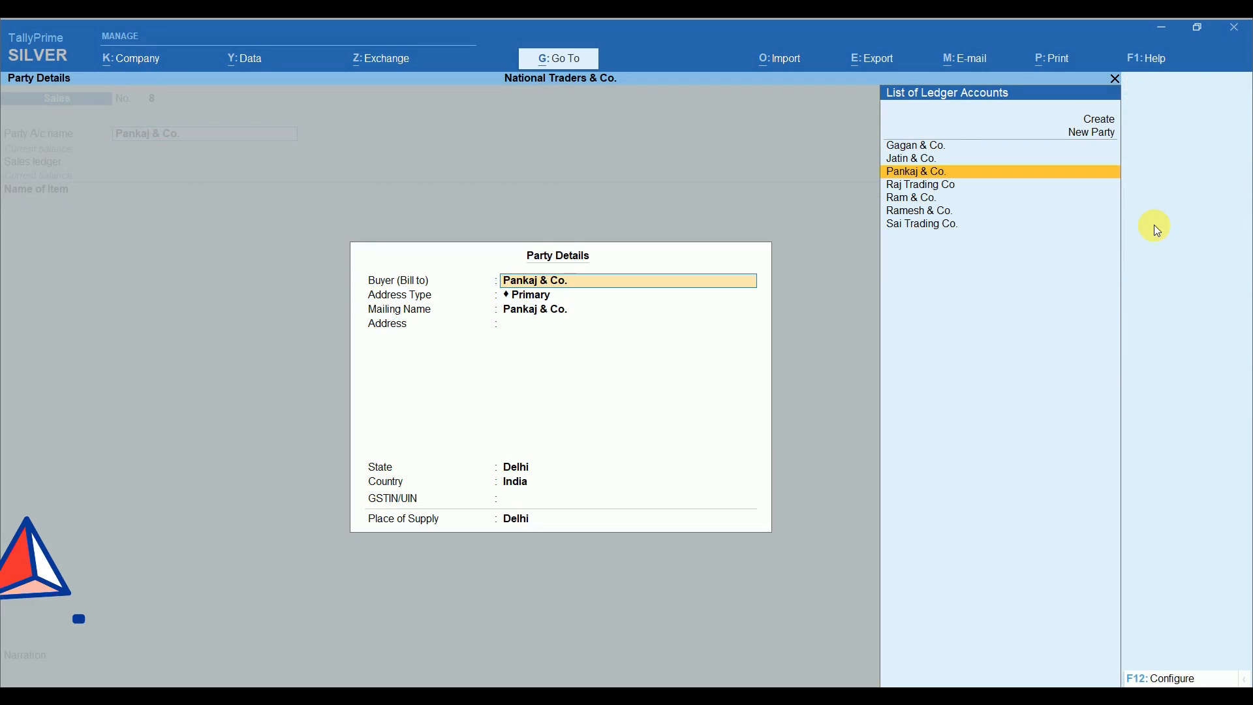
Step: Accept the party details of Pankaj & Co. and choose Sales as the sales ledger
key(Return)
key(ctrl+a)
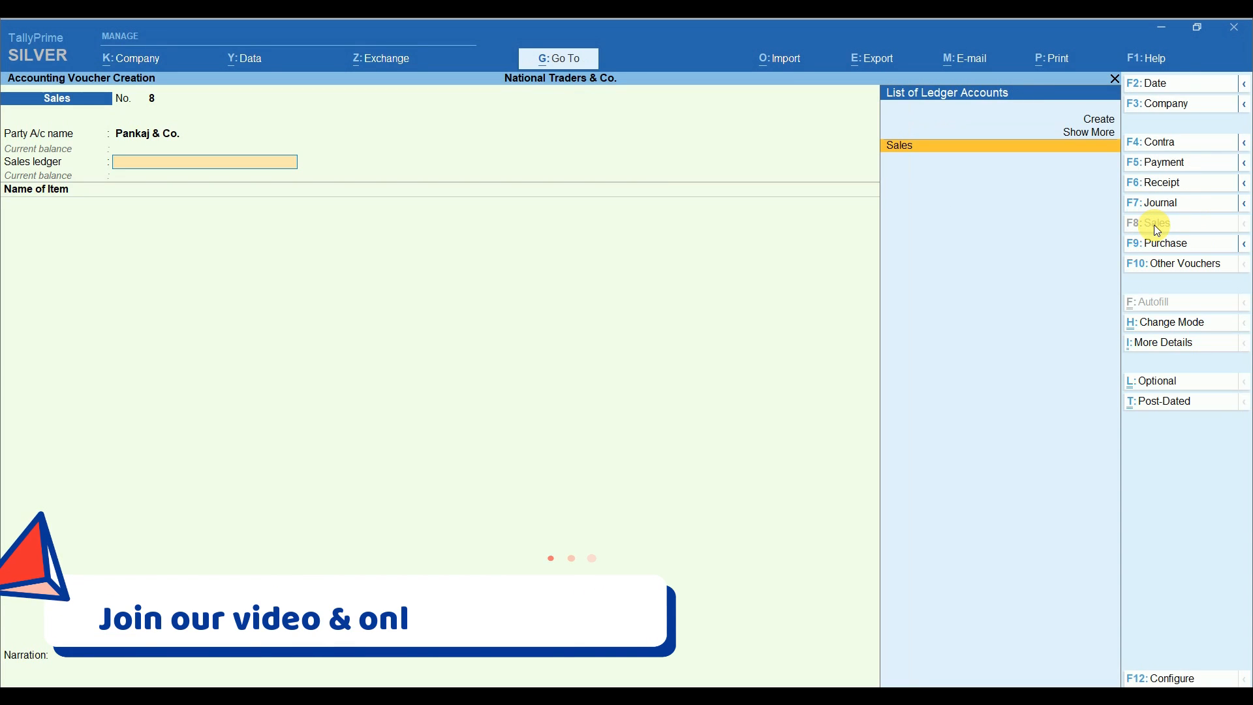
key(Return)
Step: Add 20 nos of Laptop at a rate of 25,000.00 to the sales voucher
text(L)
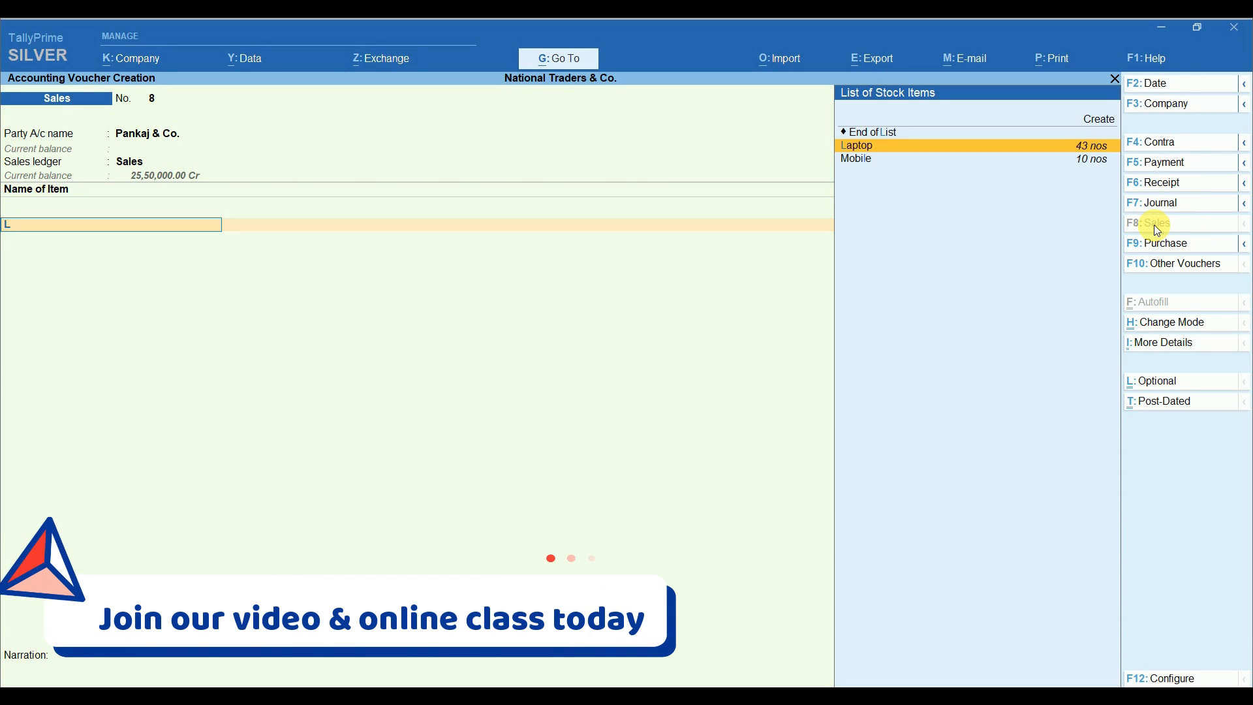
key(Return)
key(Return)
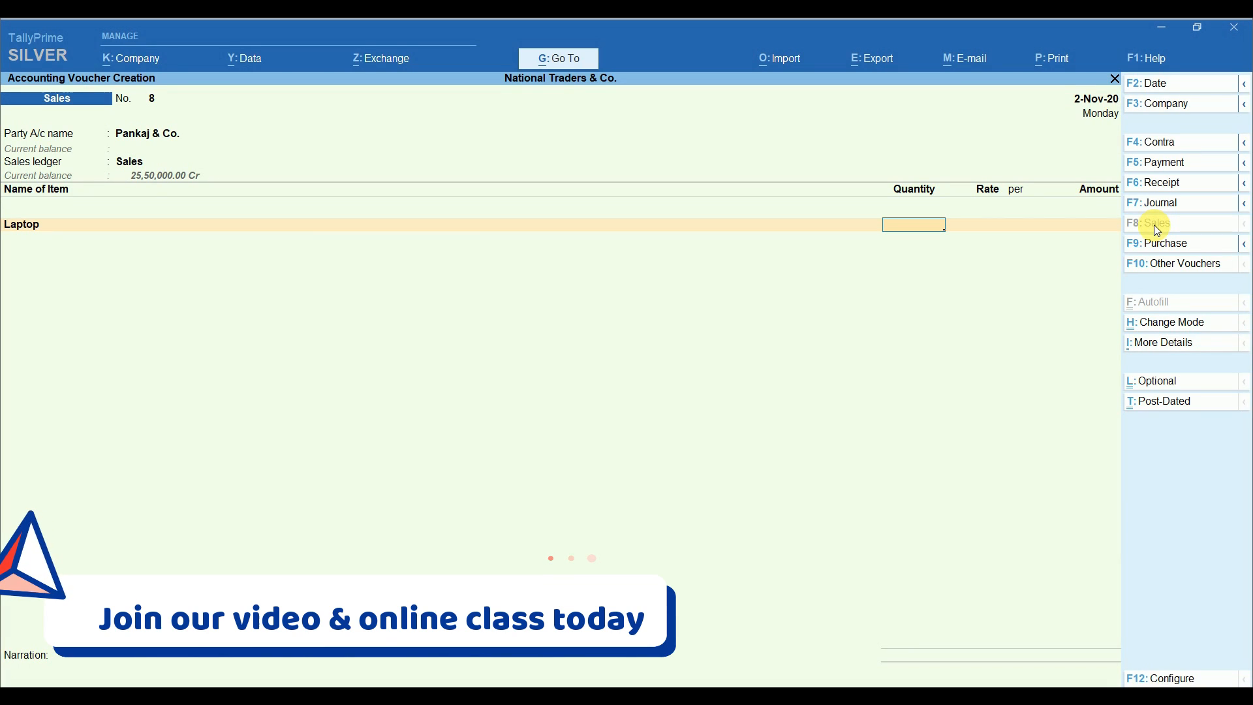
text(20)
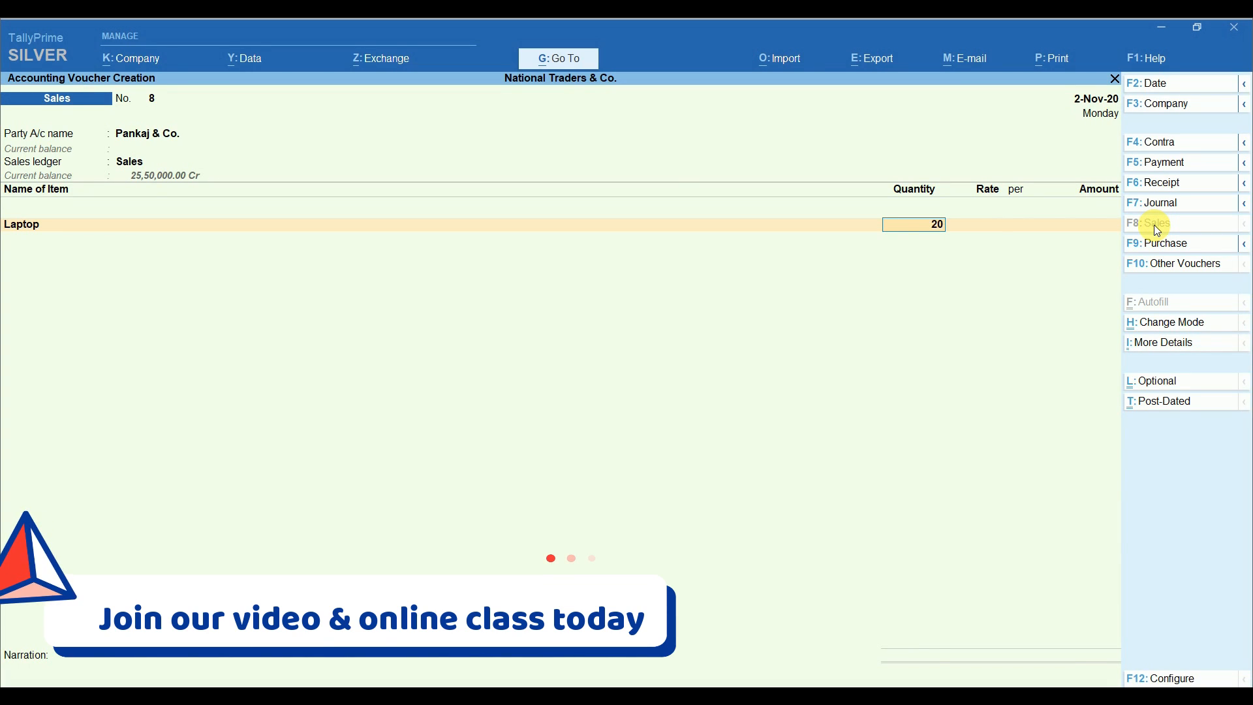
key(Return)
key(Return)
key(Return)
key(Return)
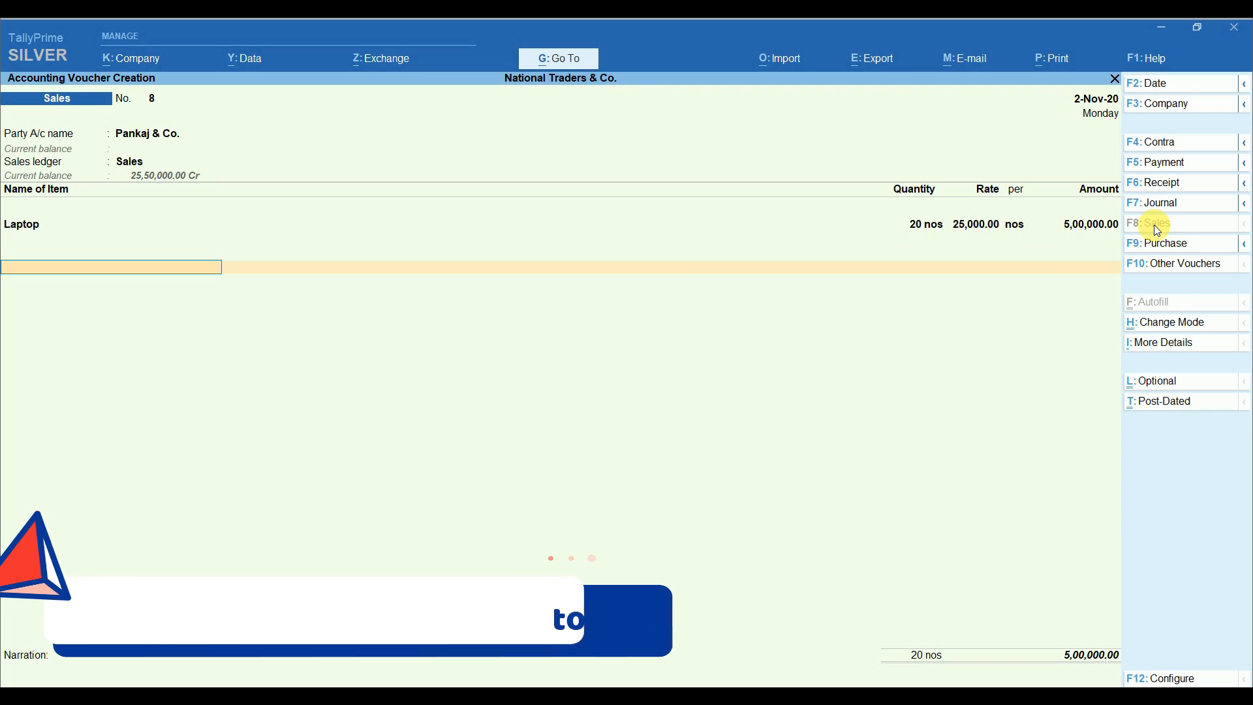
Step: End the item list, record the bill for Pankaj & Co. as a New Ref, and save the sales voucher without a narration
key(Return)
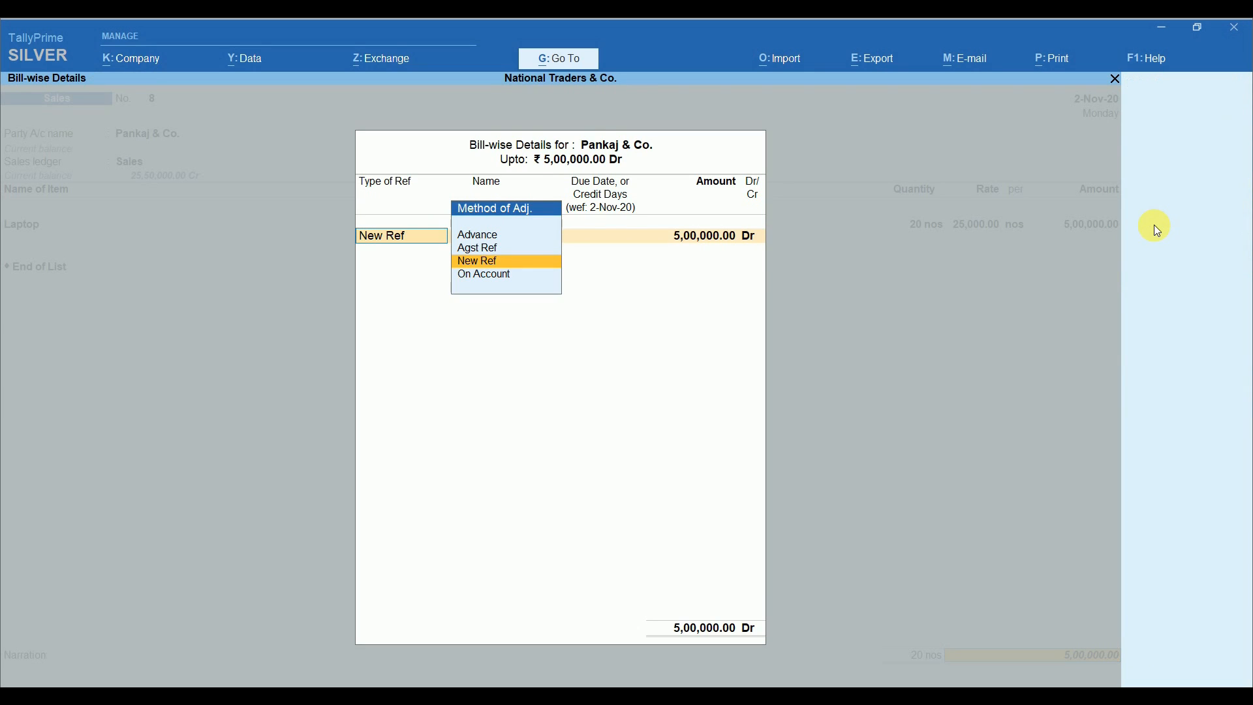
key(Return)
key(Return)
key(Return)
key(Return)
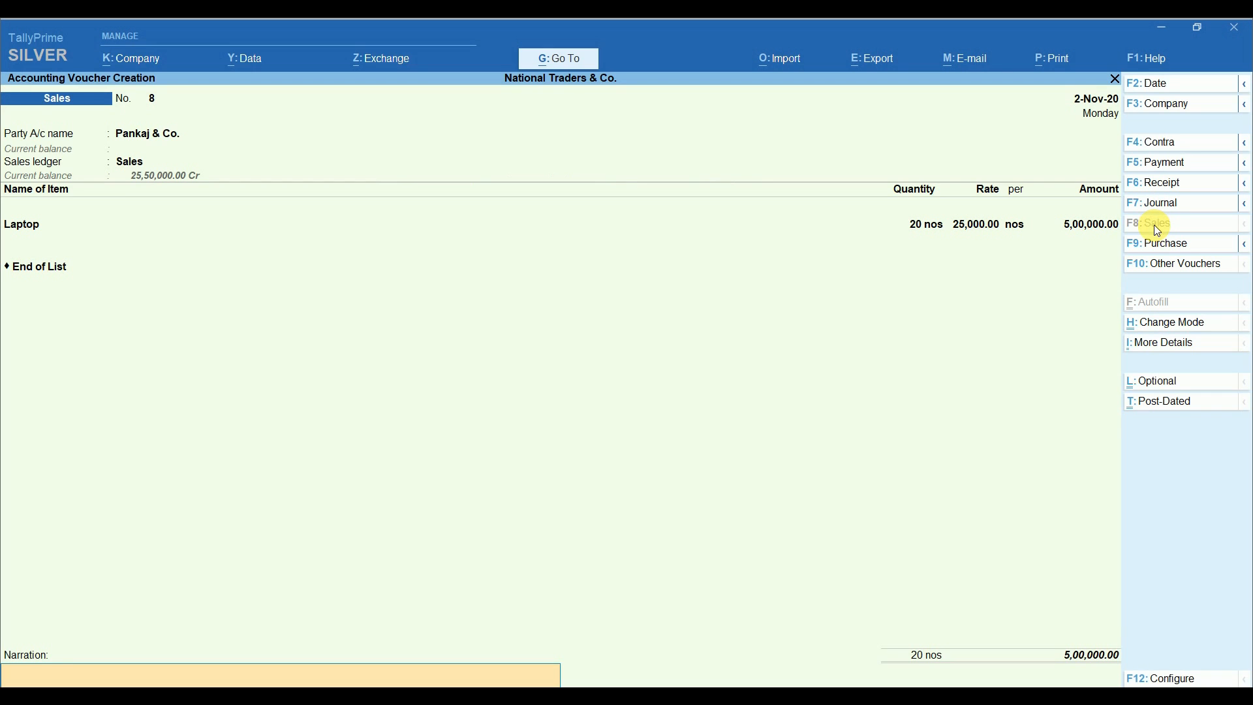
key(Return)
key(Return)
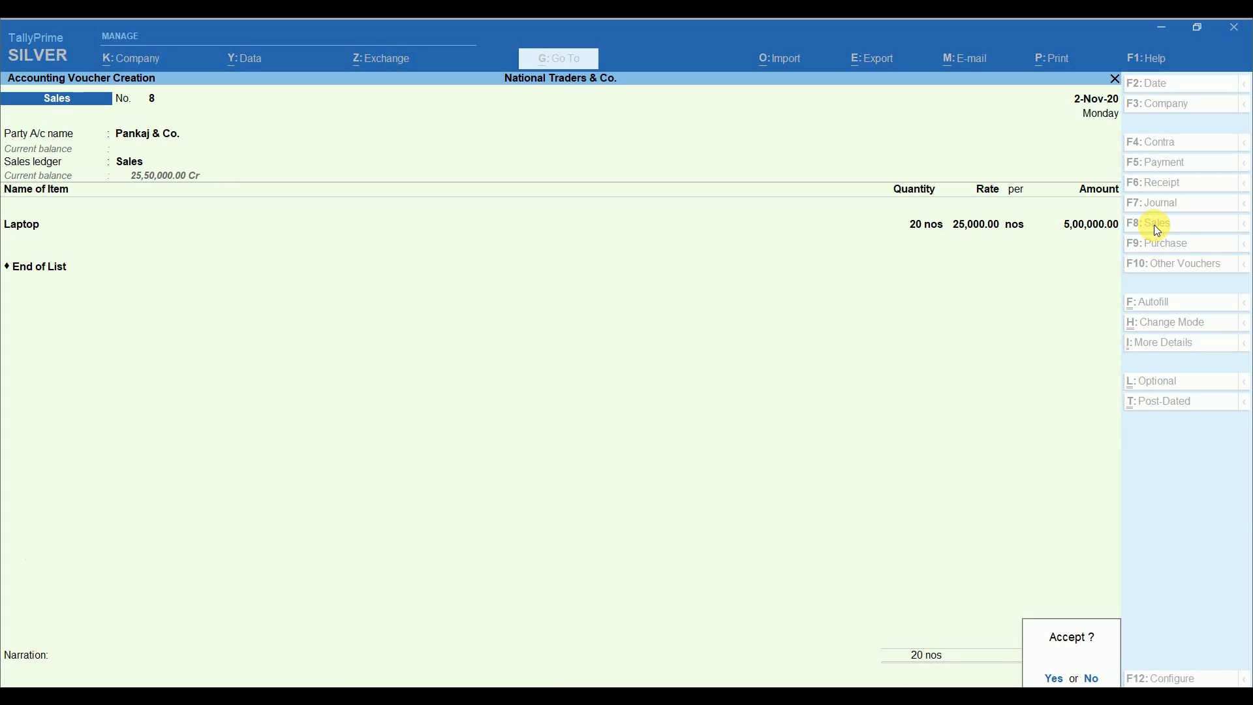
key(Return)
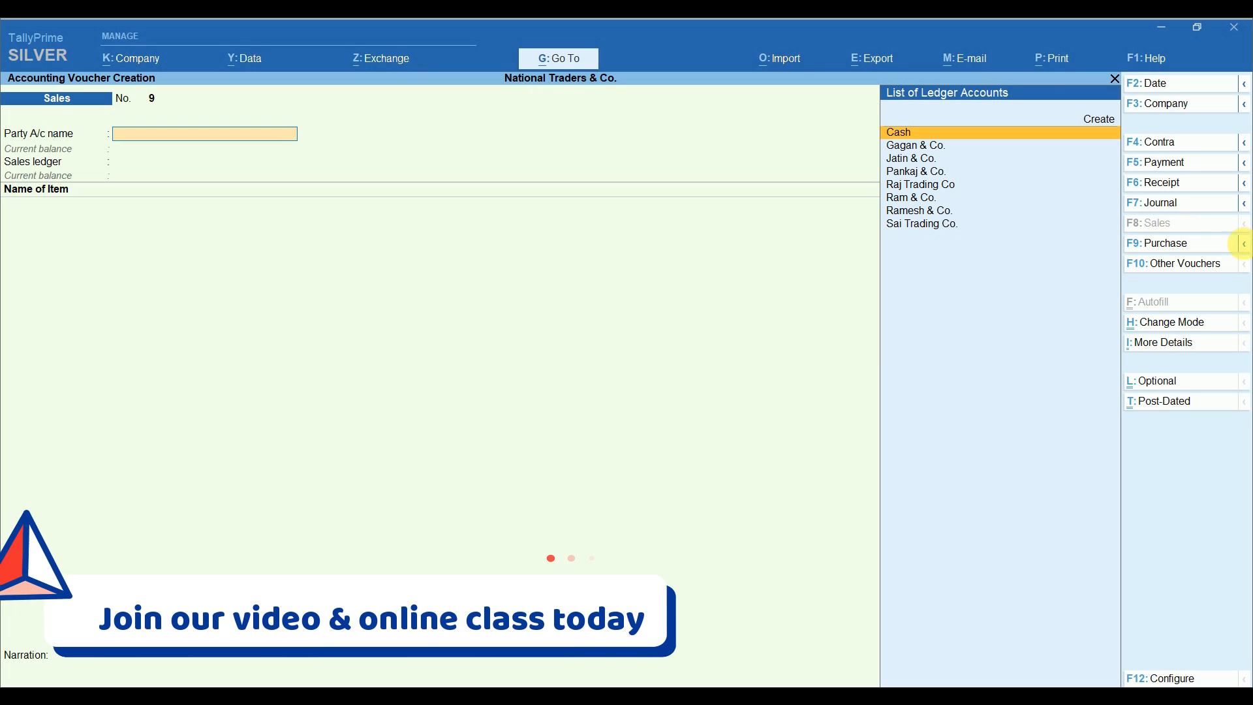
Step: Switch to a Credit Note voucher by showing the inactive voucher types and activating Credit Note
click(1214, 268)
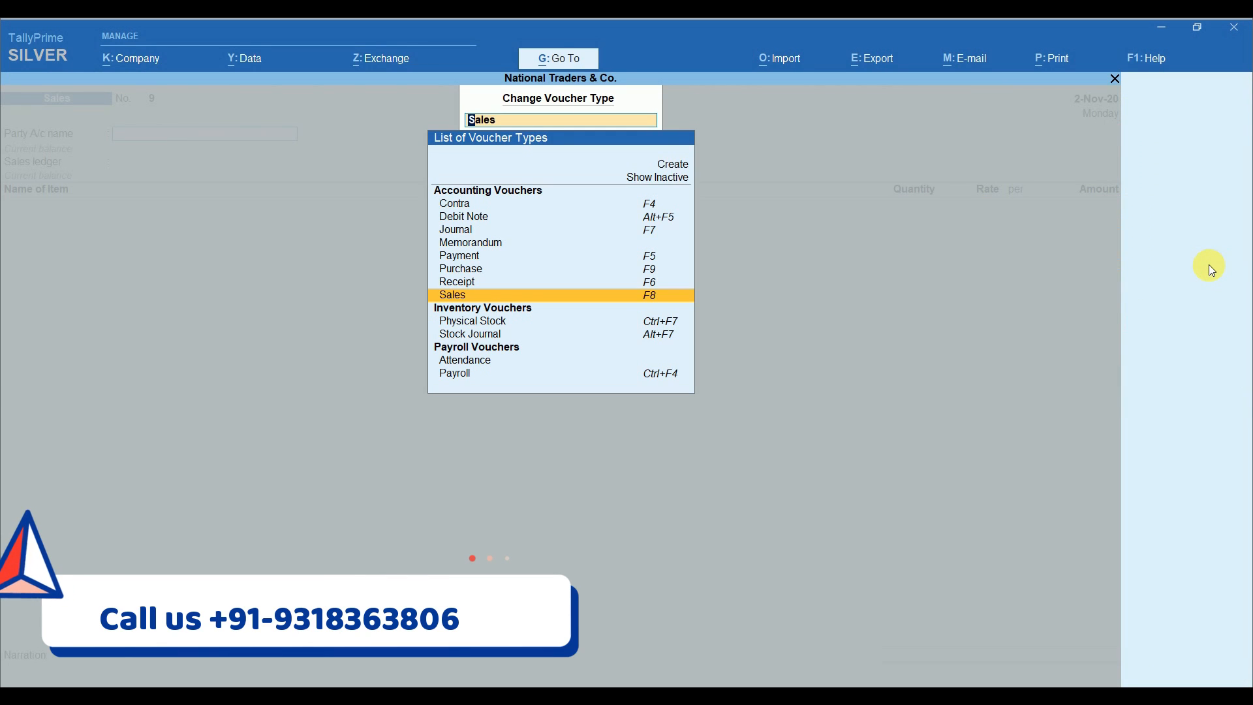
key(Up)
key(Up)
key(Up)
key(Up)
key(Up)
key(Up)
key(Up)
key(Up)
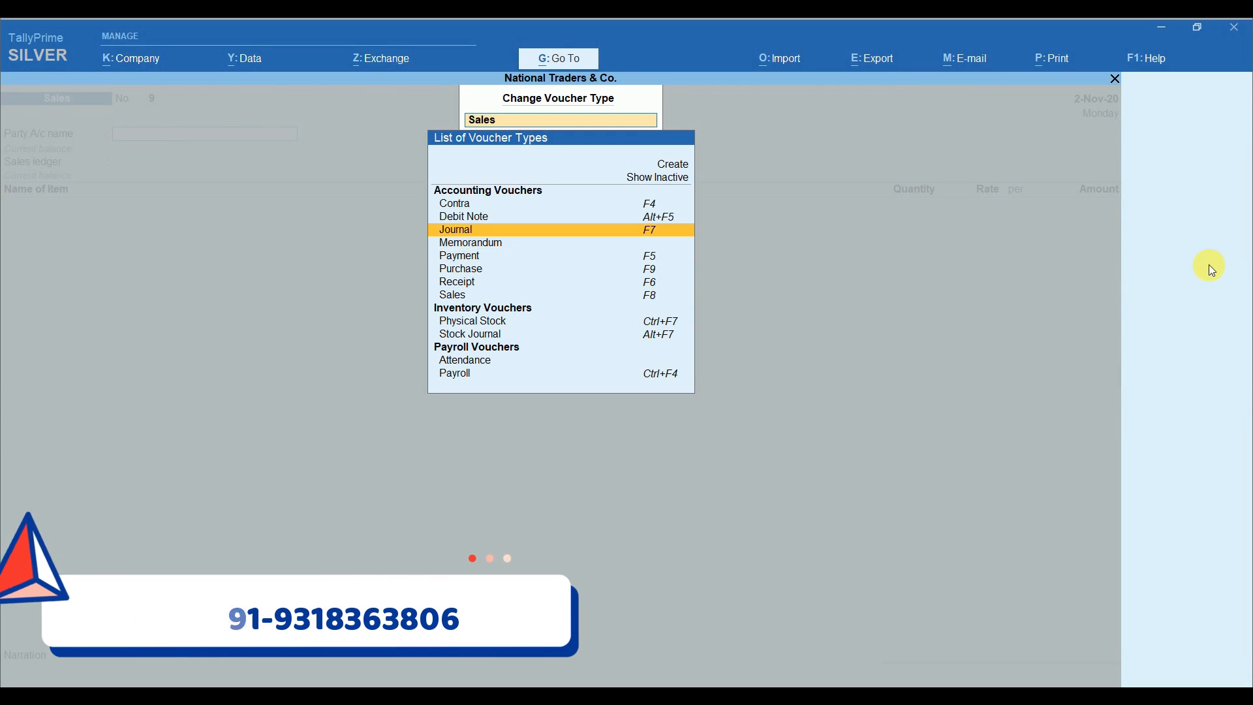
key(Return)
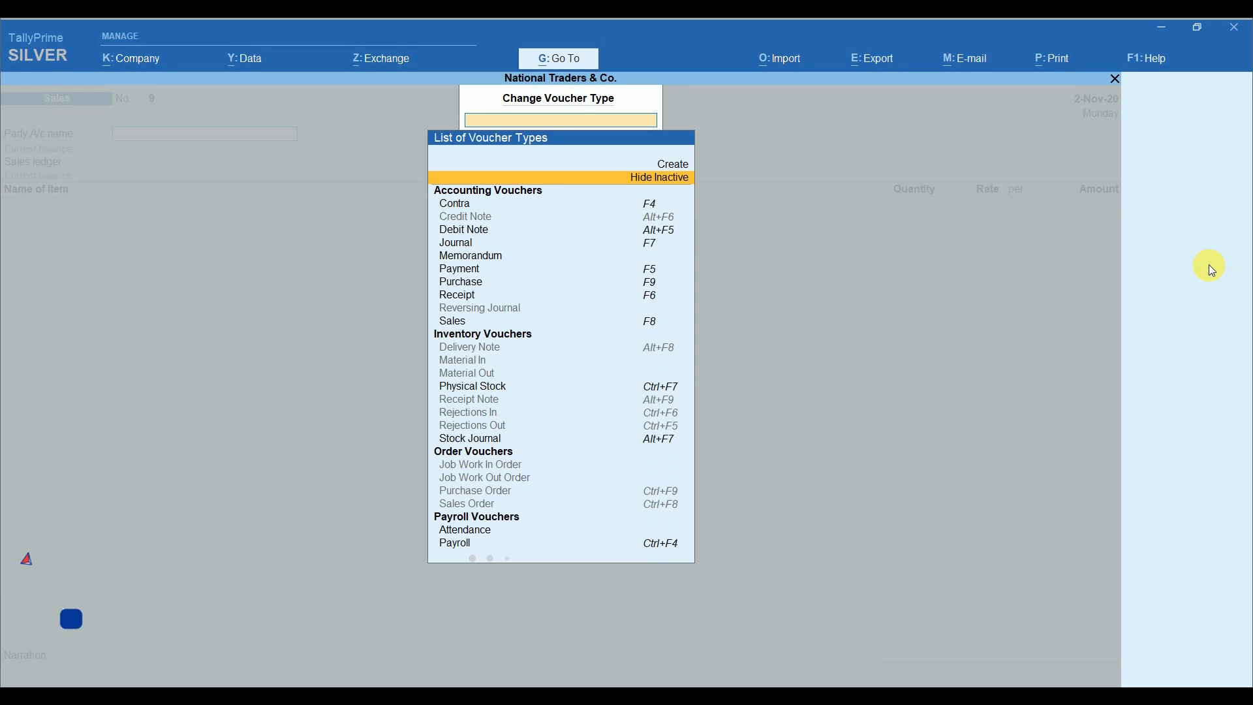
key(Down)
key(Down)
key(Down)
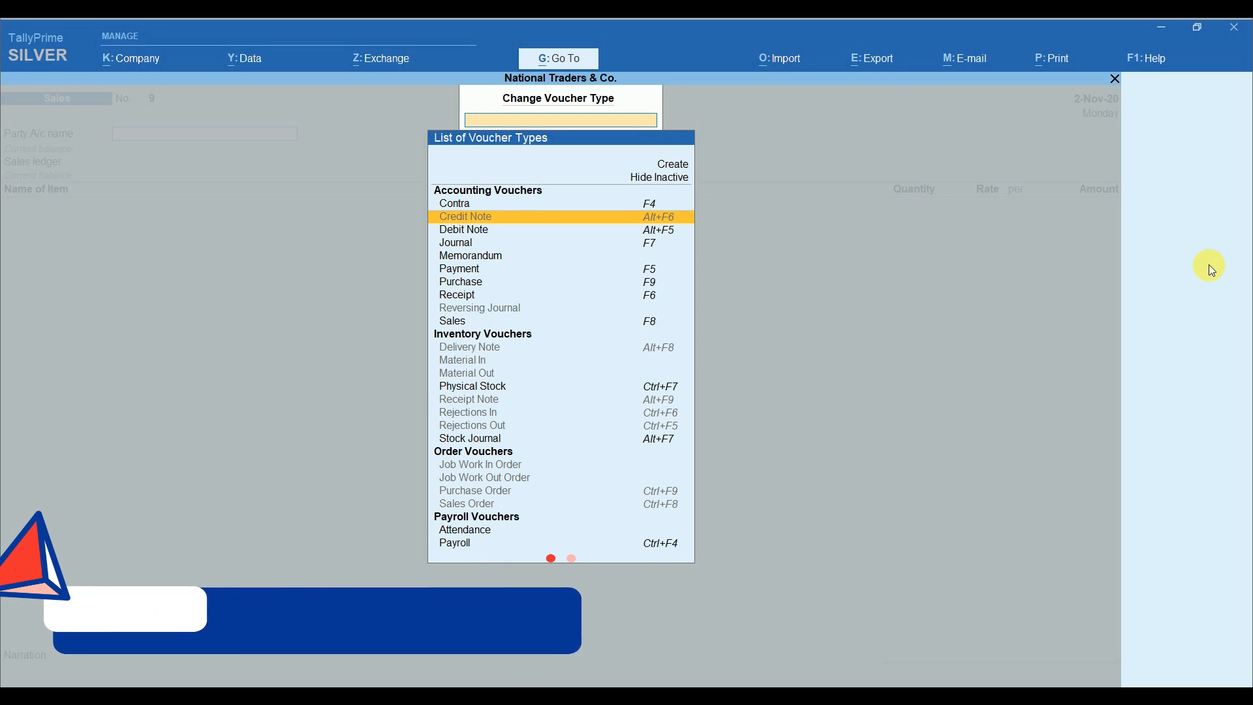
key(Return)
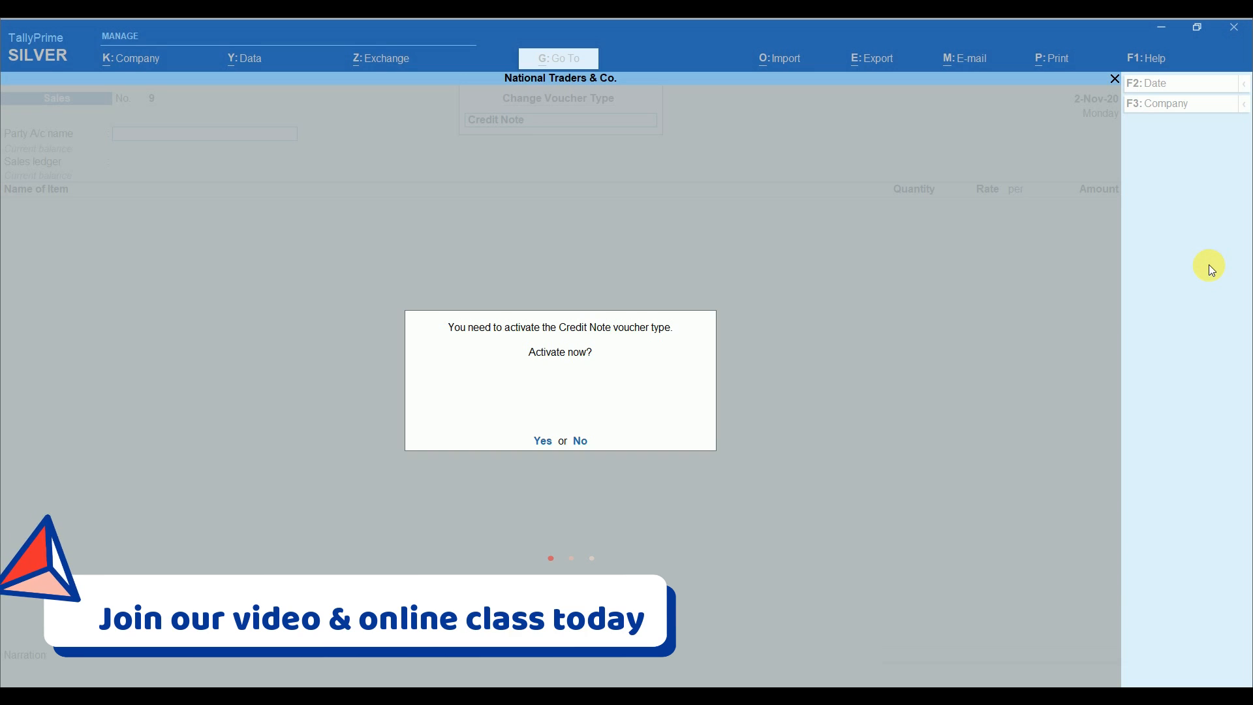
key(Return)
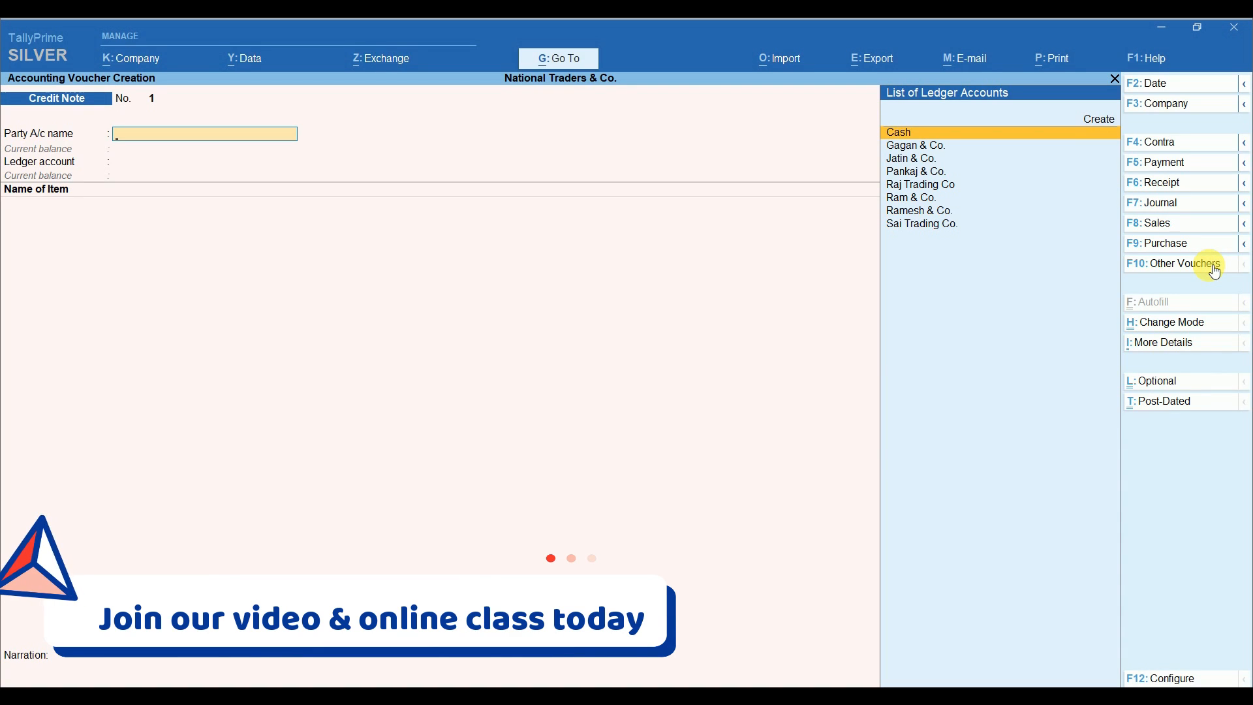
Step: Choose Pankaj & Co. as the credit note's party, accept its party details, and use Sales as the ledger account
text(p)
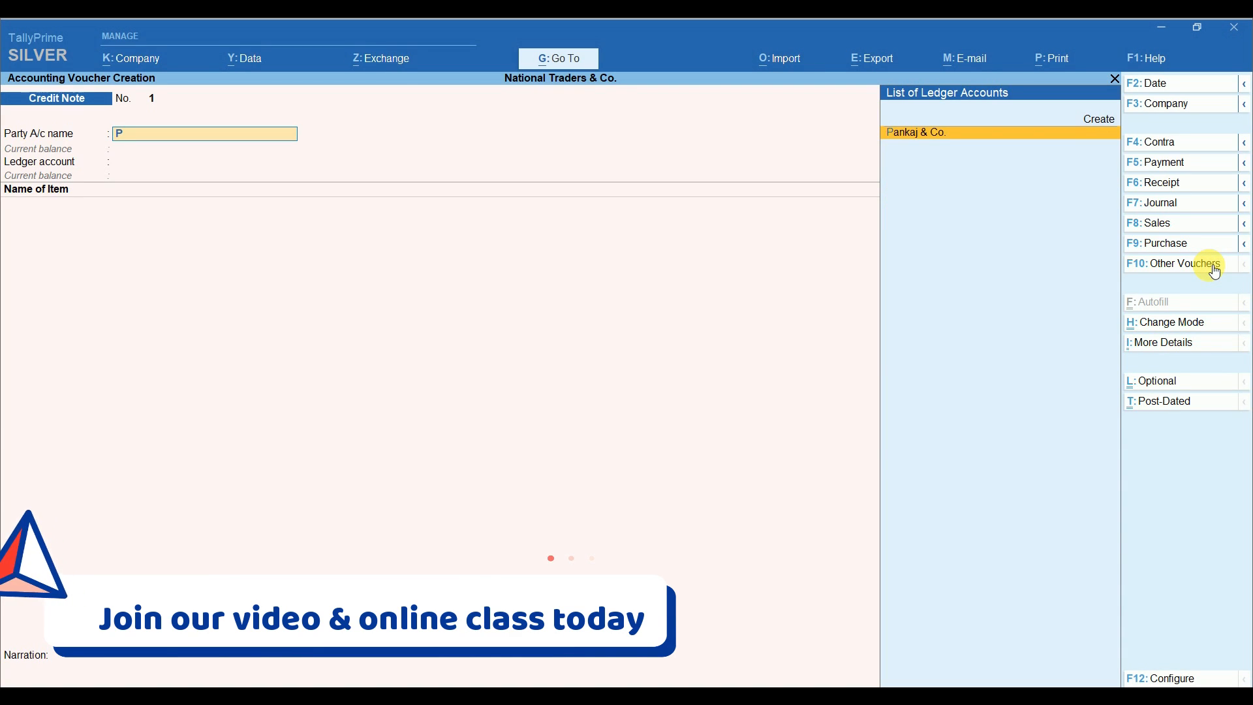
key(Return)
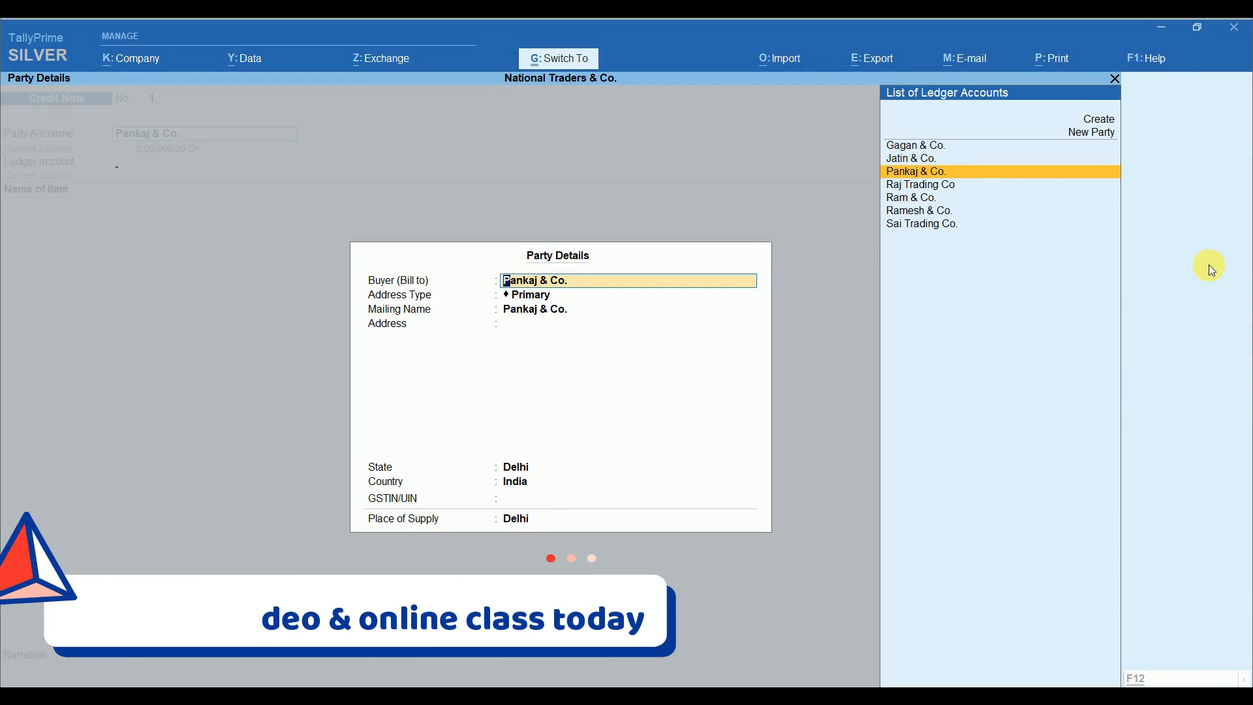
key(Return)
key(Return)
Step: Add 5 nos of Laptop at a rate of 25,000.00 to the credit note
text(l)
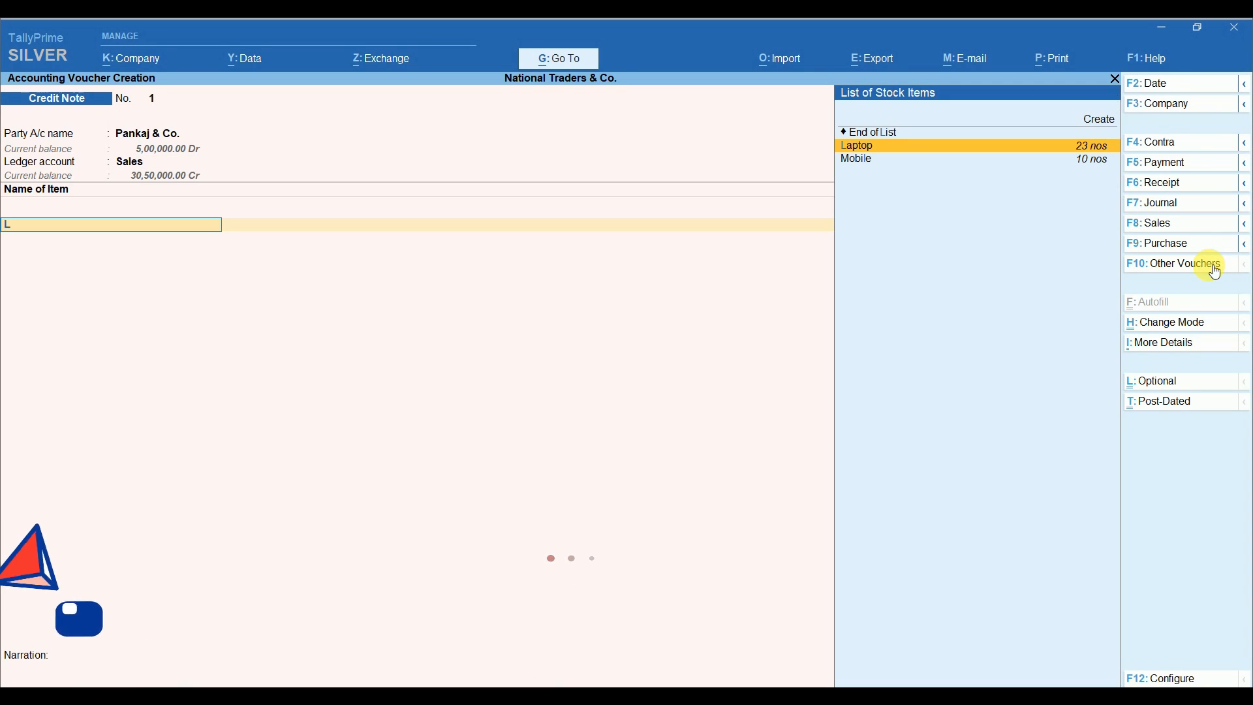
key(Return)
key(Return)
text(5)
key(Return)
key(Return)
key(Return)
key(Return)
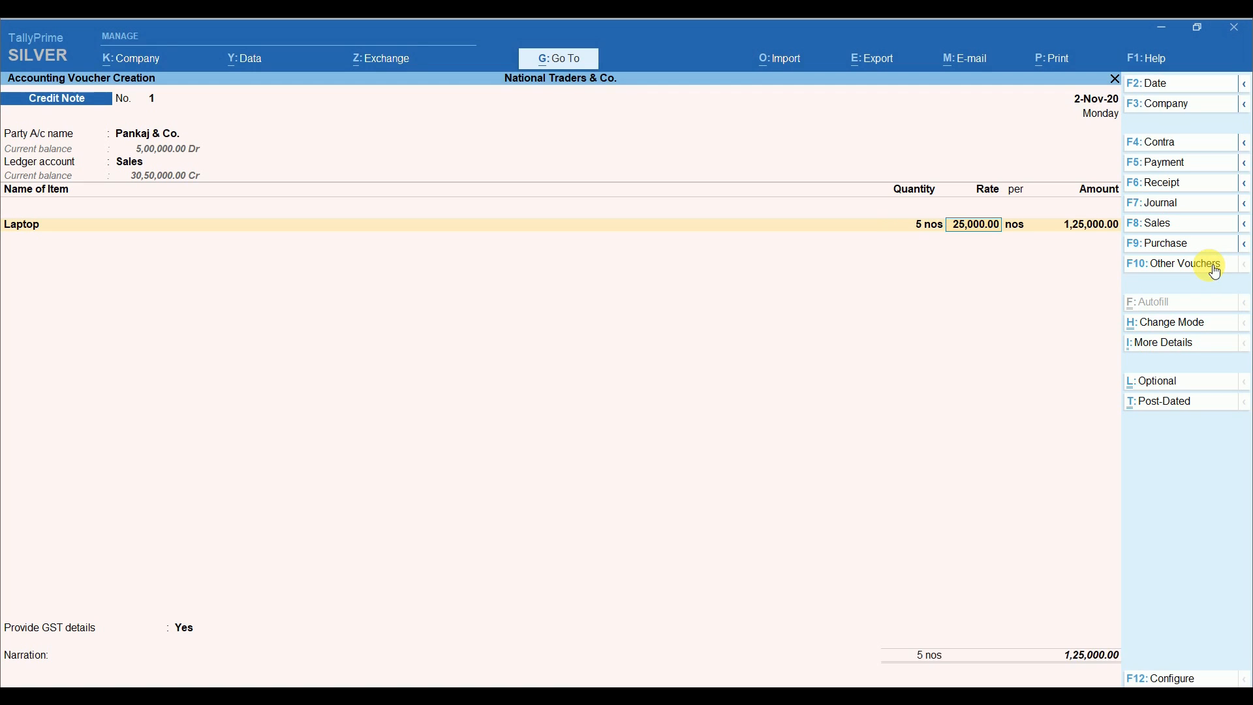
key(Return)
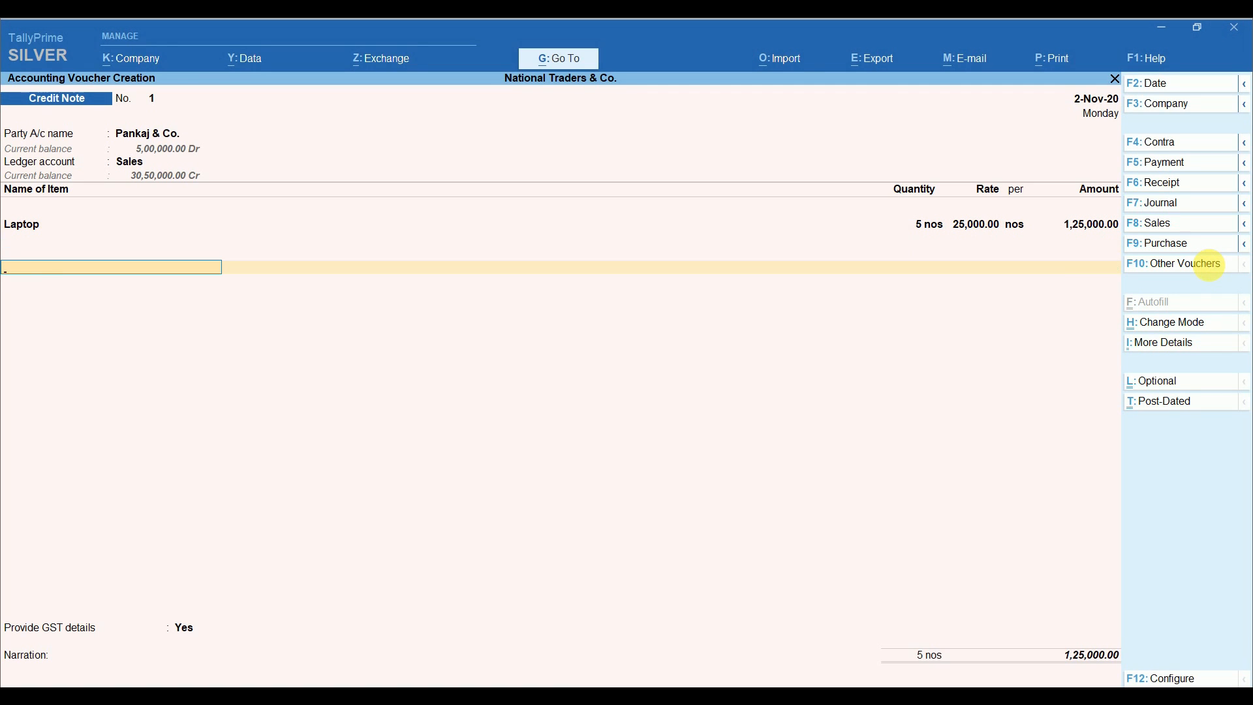
Step: Complete the GST details with reason 01-Sales Return, buyer's debit note number 1, and day 2 as its date
key(Return)
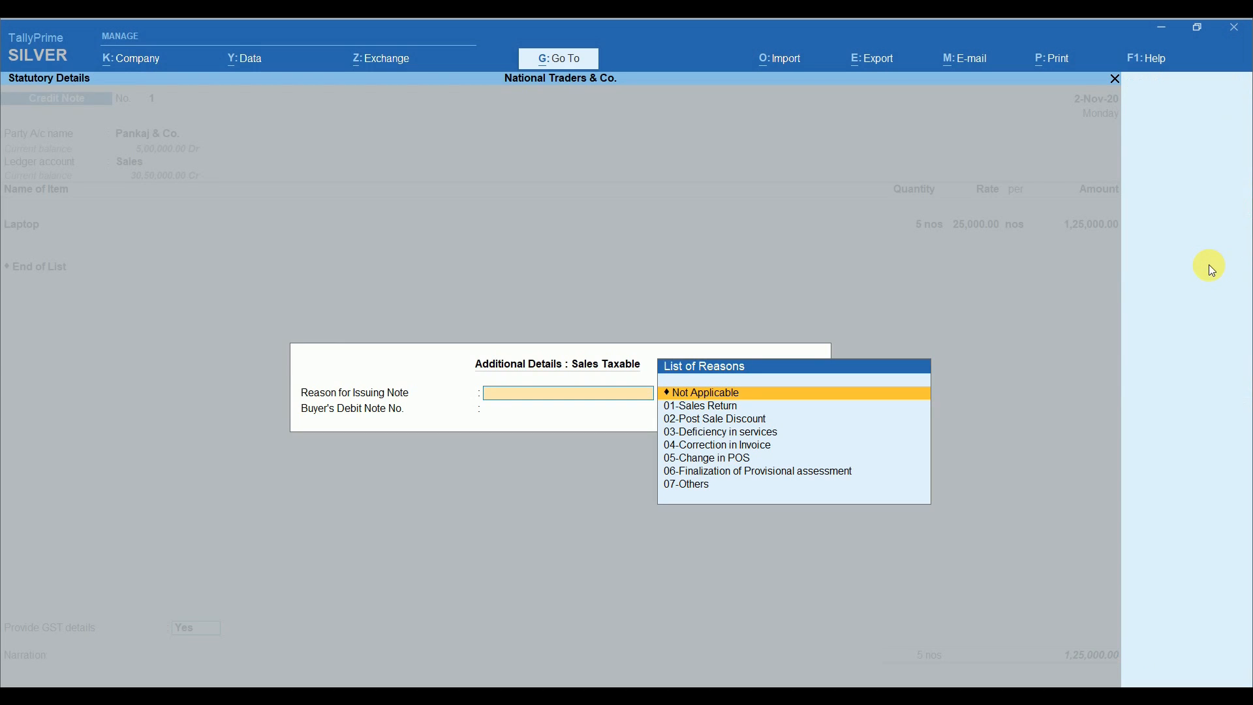
key(Down)
key(Return)
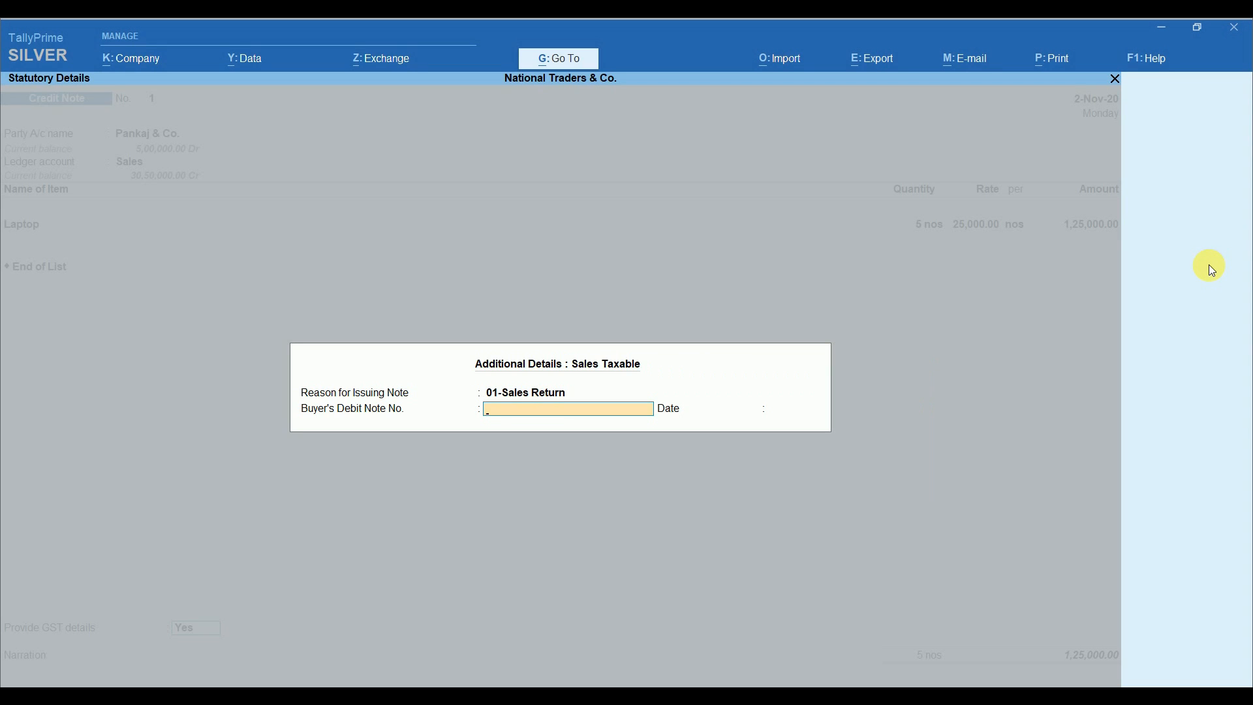
text(1)
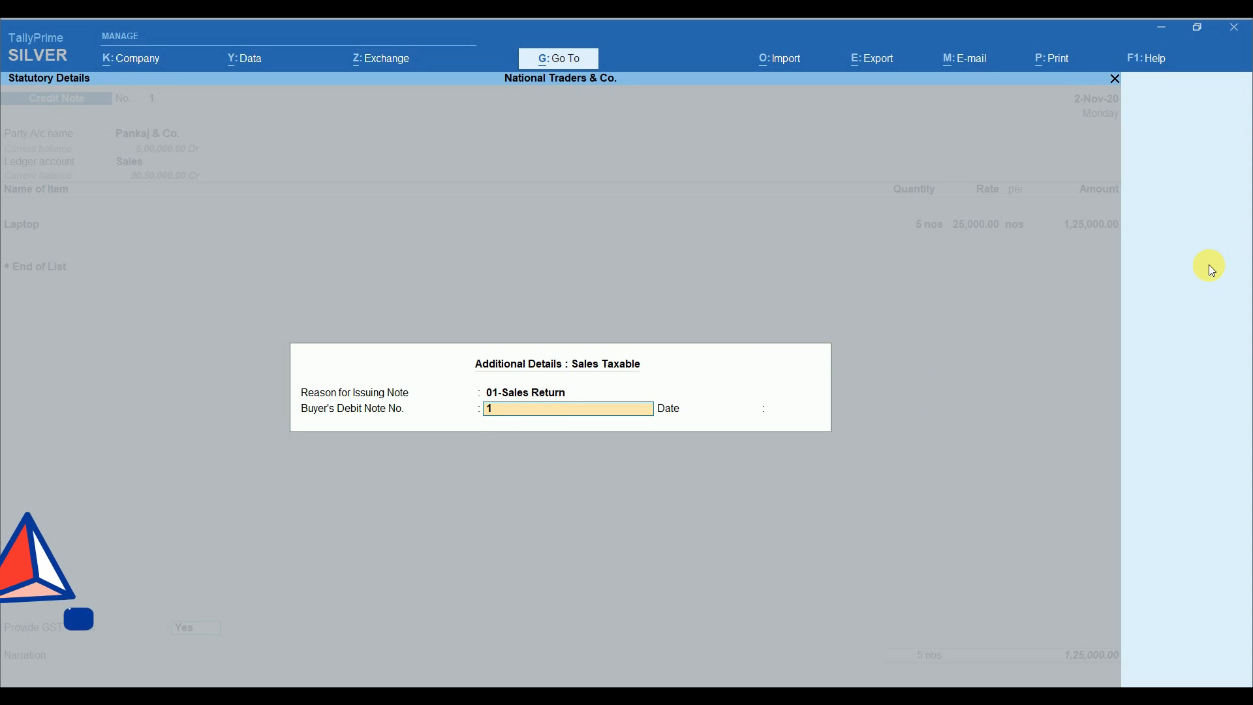
key(Return)
text(2)
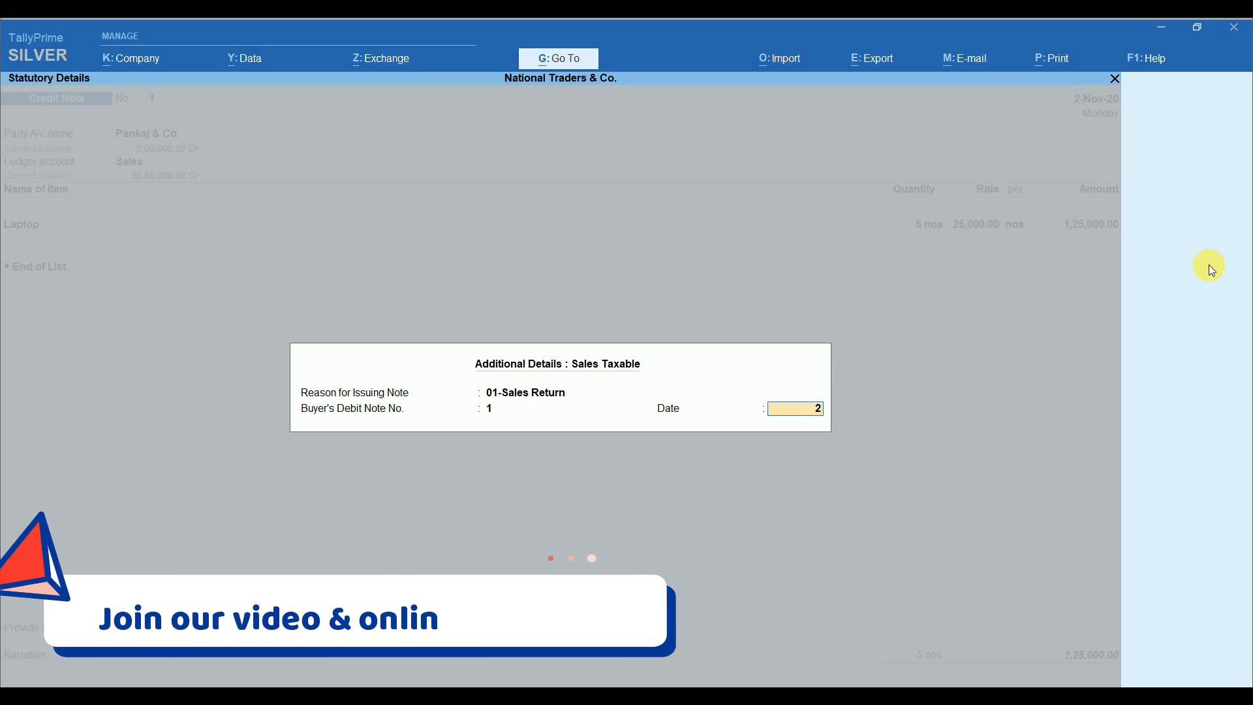
key(Return)
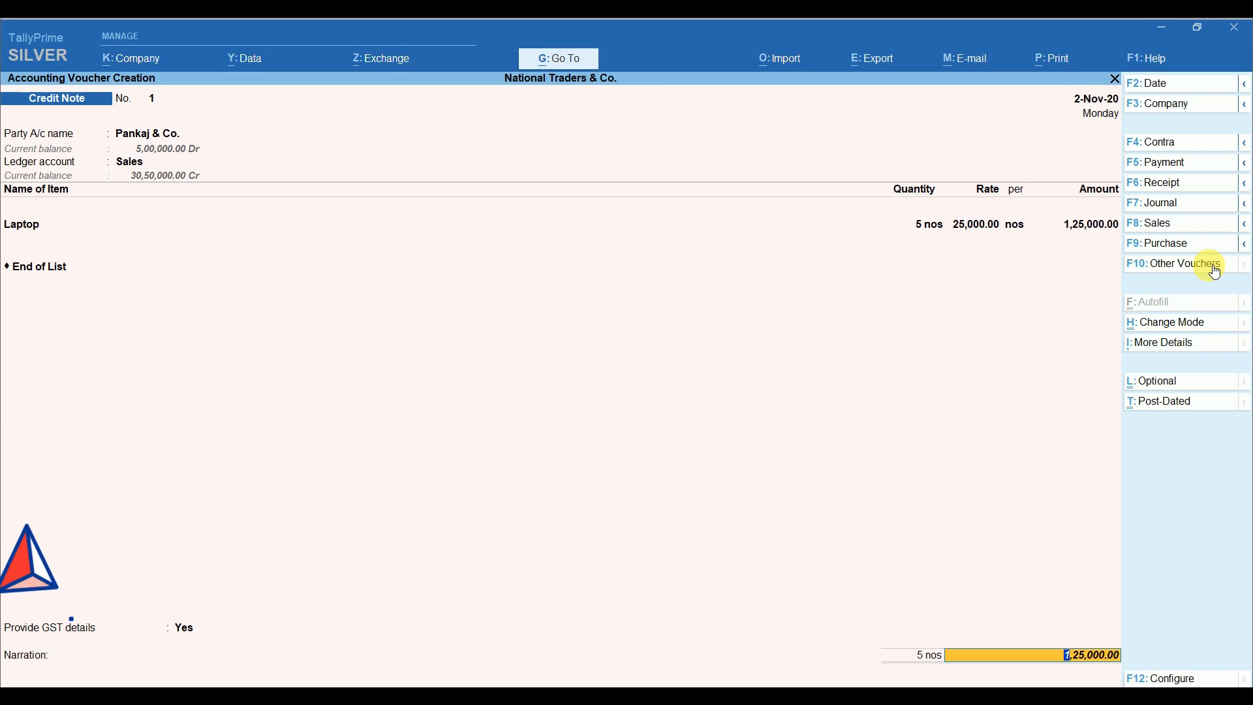
Step: Set the credit amount as Agst Ref against bill 8 of Pankaj & Co. and save the credit note without a narration
key(Return)
key(Return)
key(Return)
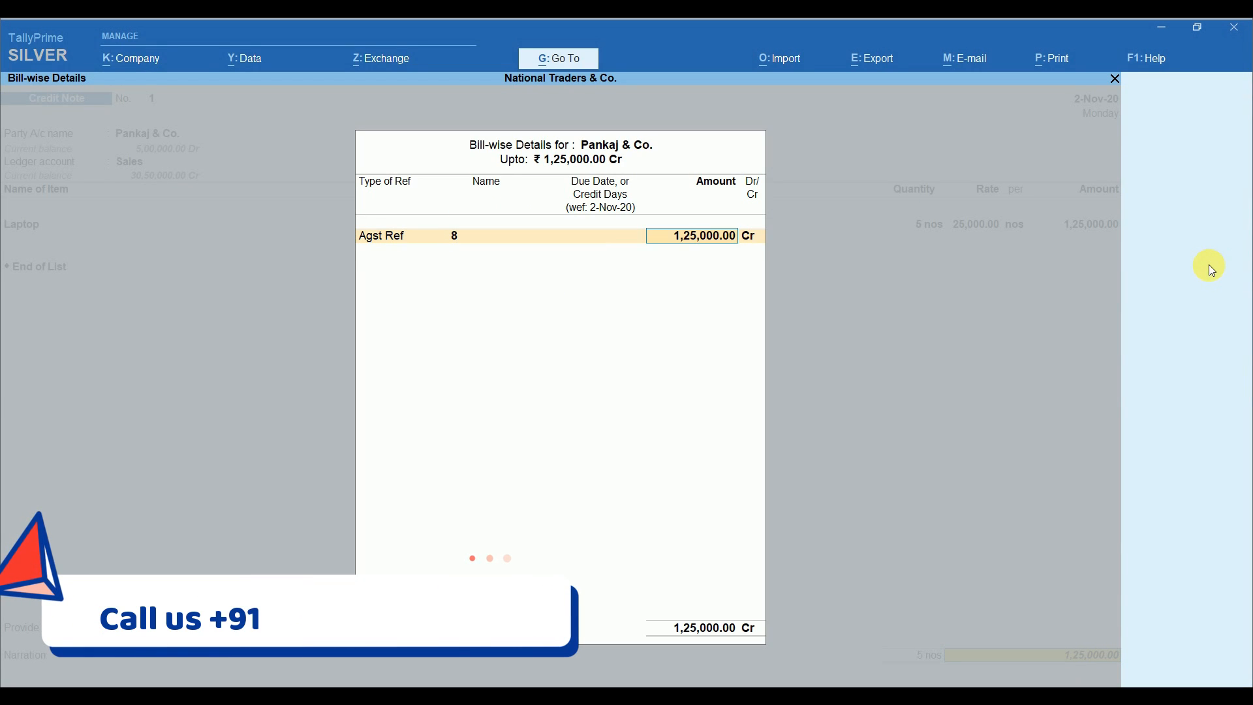
key(Return)
key(Return)
key(Return)
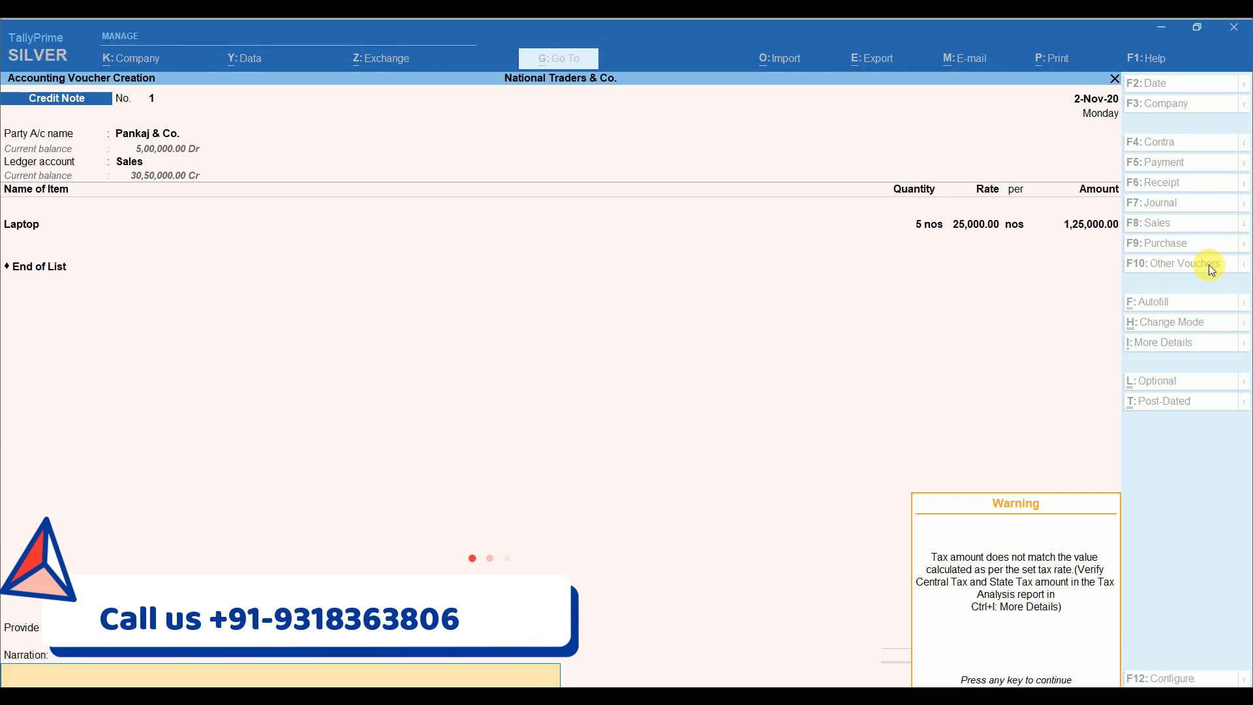
key(Return)
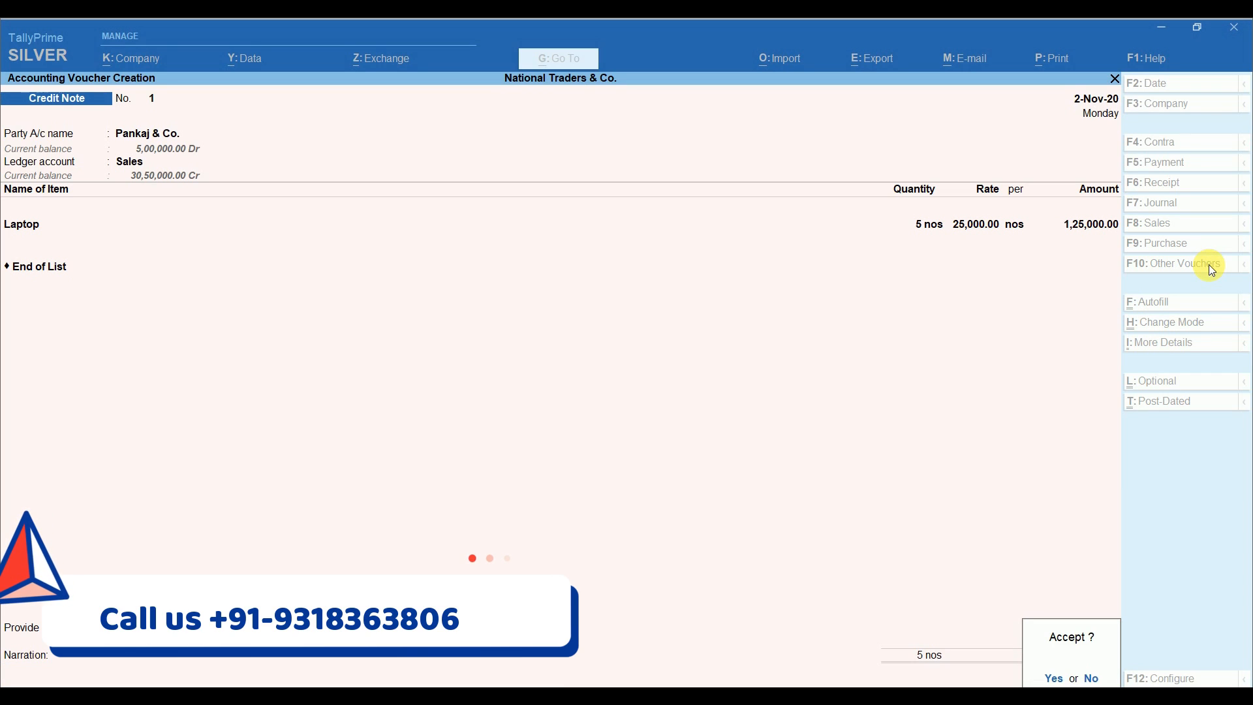
key(Escape)
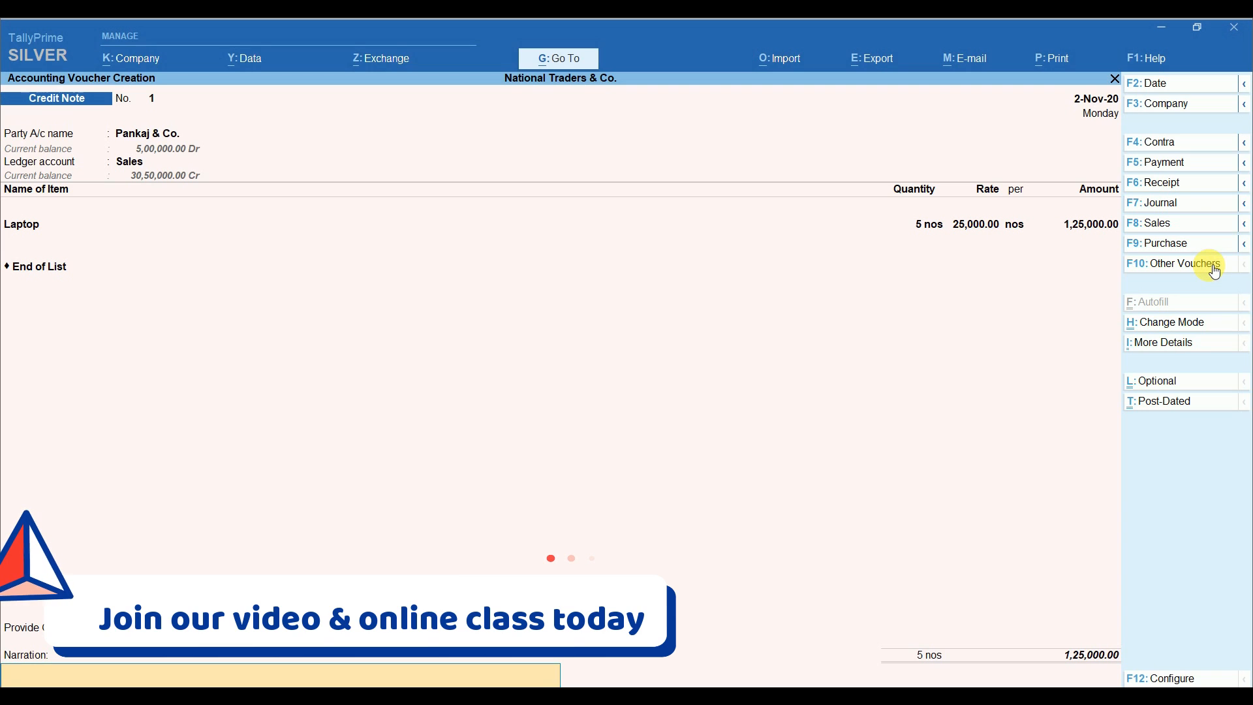
key(Return)
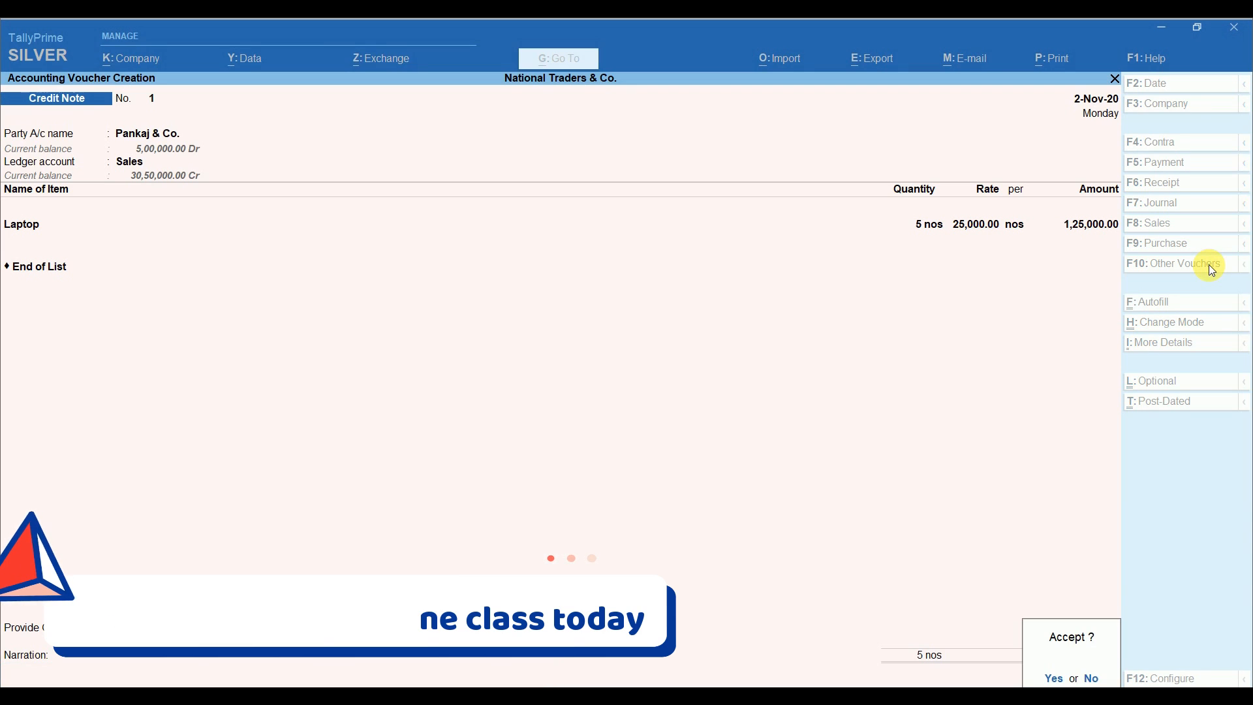
key(Return)
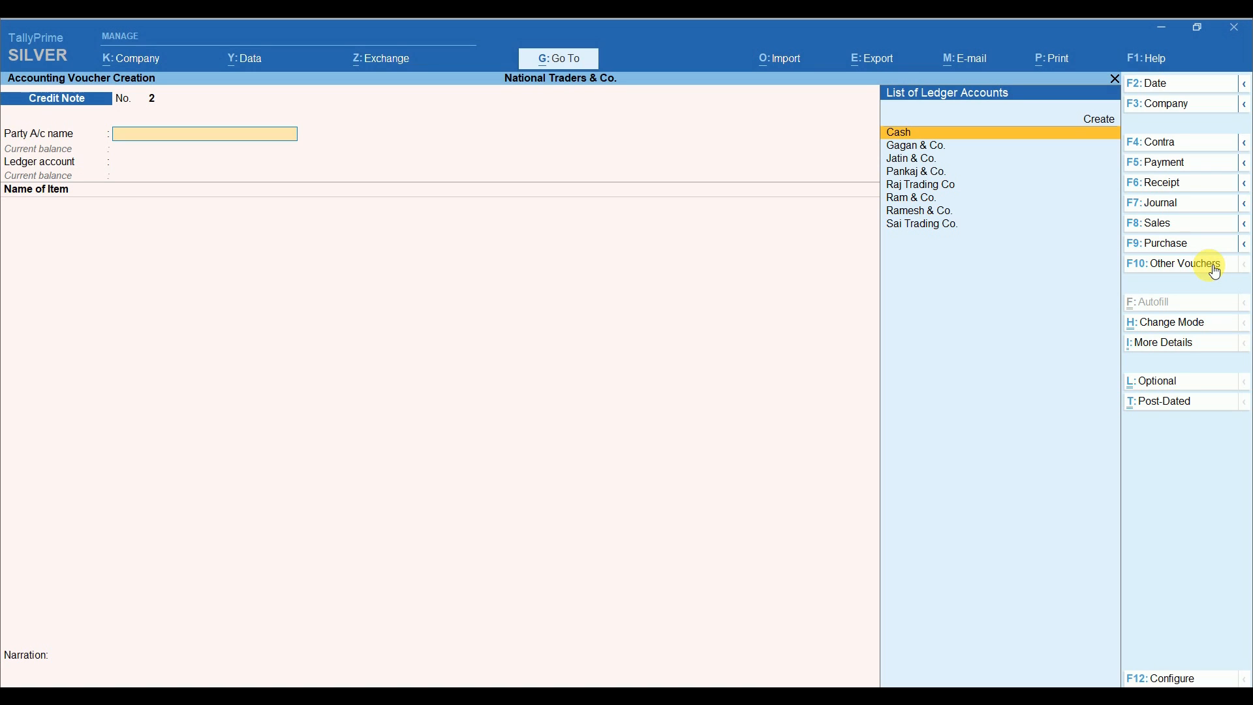
Step: Quit voucher creation and open Account Books under Display More Reports
key(Escape)
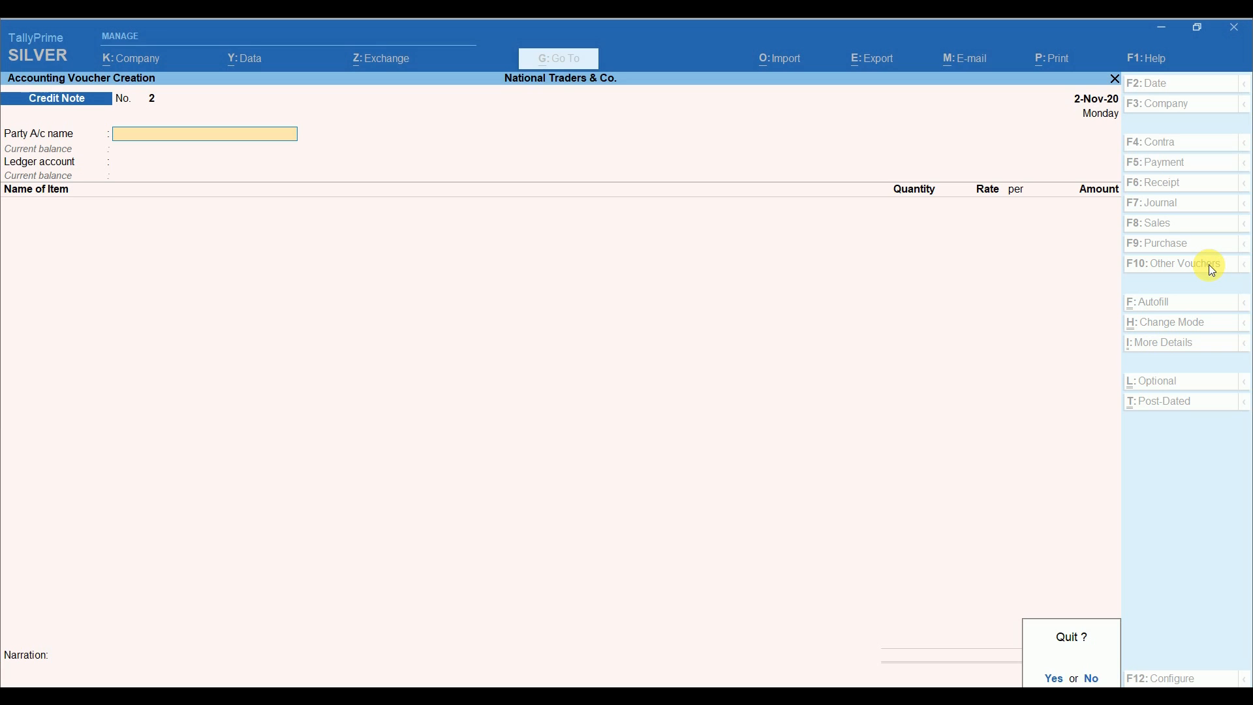
key(y)
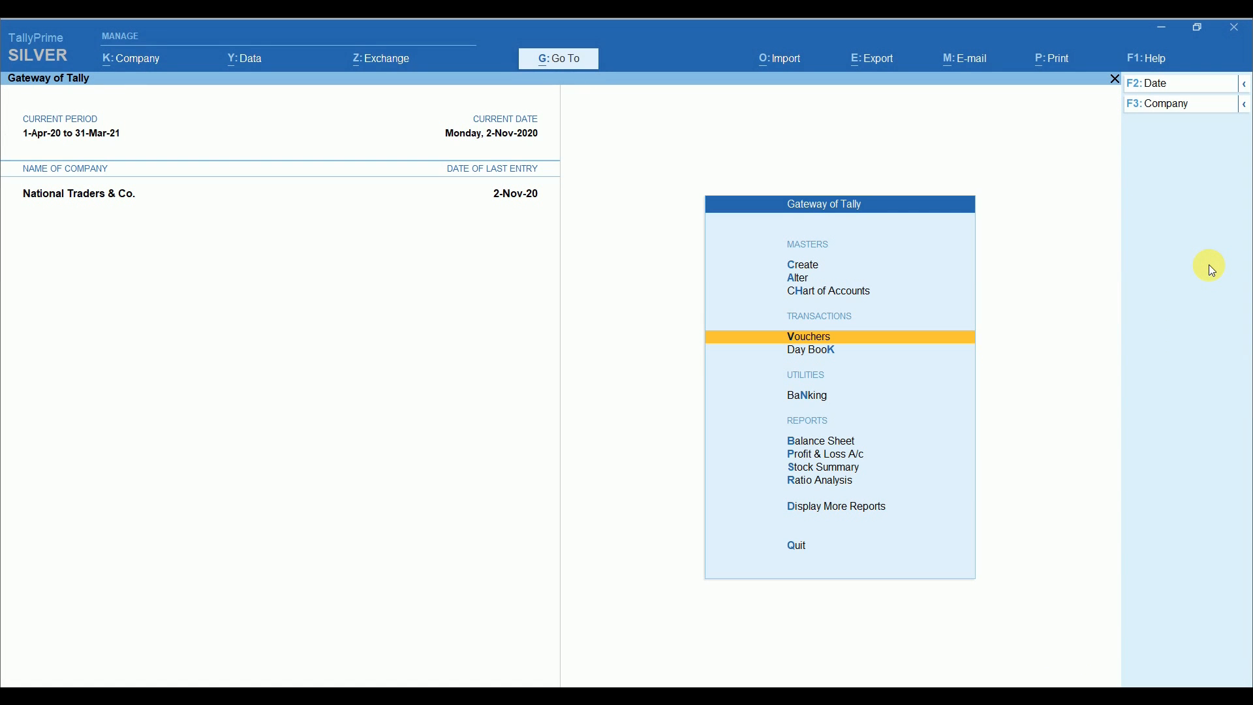
key(Down)
key(Down)
key(Down)
key(Down)
key(Down)
key(Down)
key(Down)
key(Return)
key(Down)
key(Down)
key(Down)
key(Down)
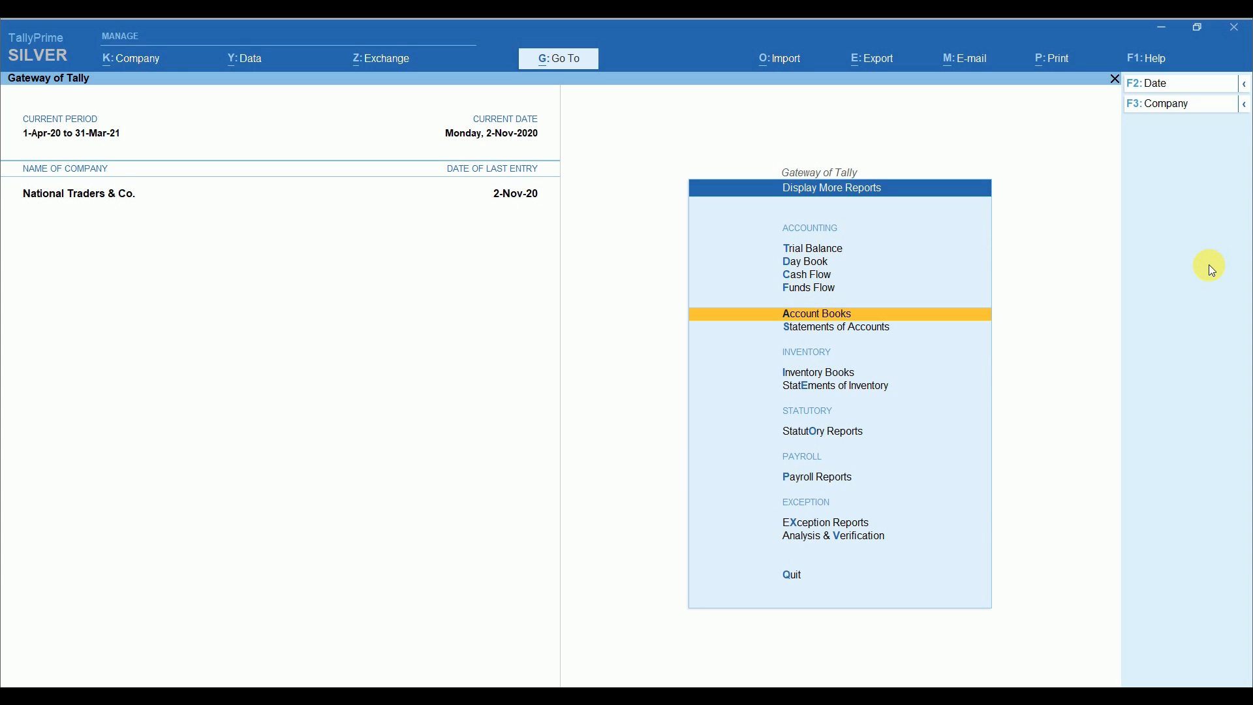
key(Return)
Step: Open the ledger vouchers of Pankaj & Co. and examine the sales and credit note entries and the closing balance
key(Down)
key(Return)
key(Down)
key(Down)
key(Down)
key(Down)
key(Down)
key(Down)
key(Down)
key(Down)
key(Down)
key(Down)
key(Down)
key(Up)
key(Down)
key(Down)
key(Down)
key(Down)
key(Down)
key(Down)
key(Up)
key(Up)
key(Up)
key(Up)
key(Up)
key(Up)
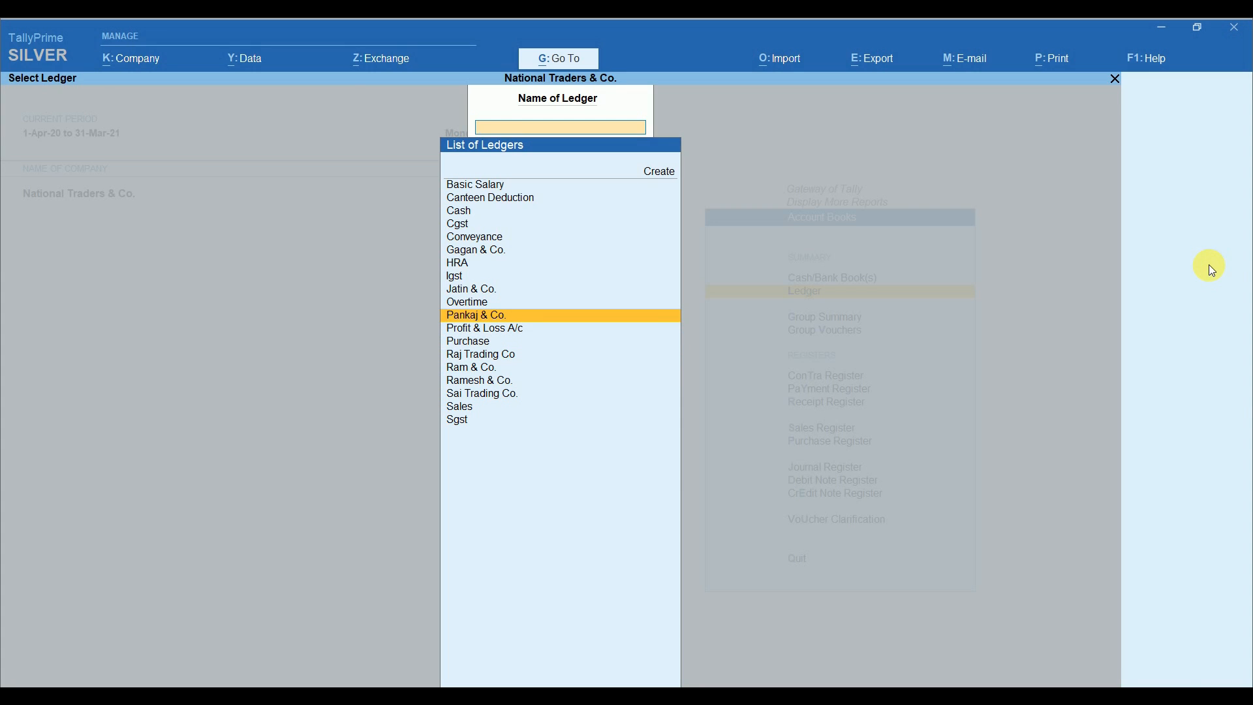
key(Return)
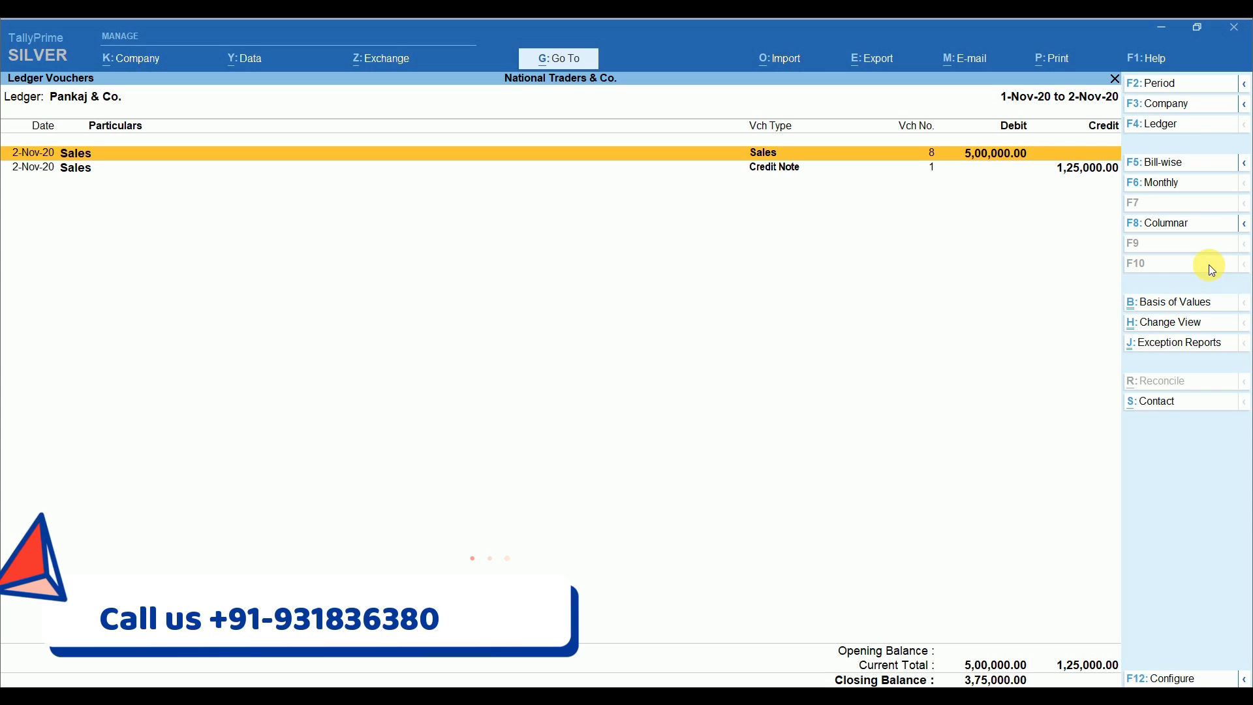
key(Down)
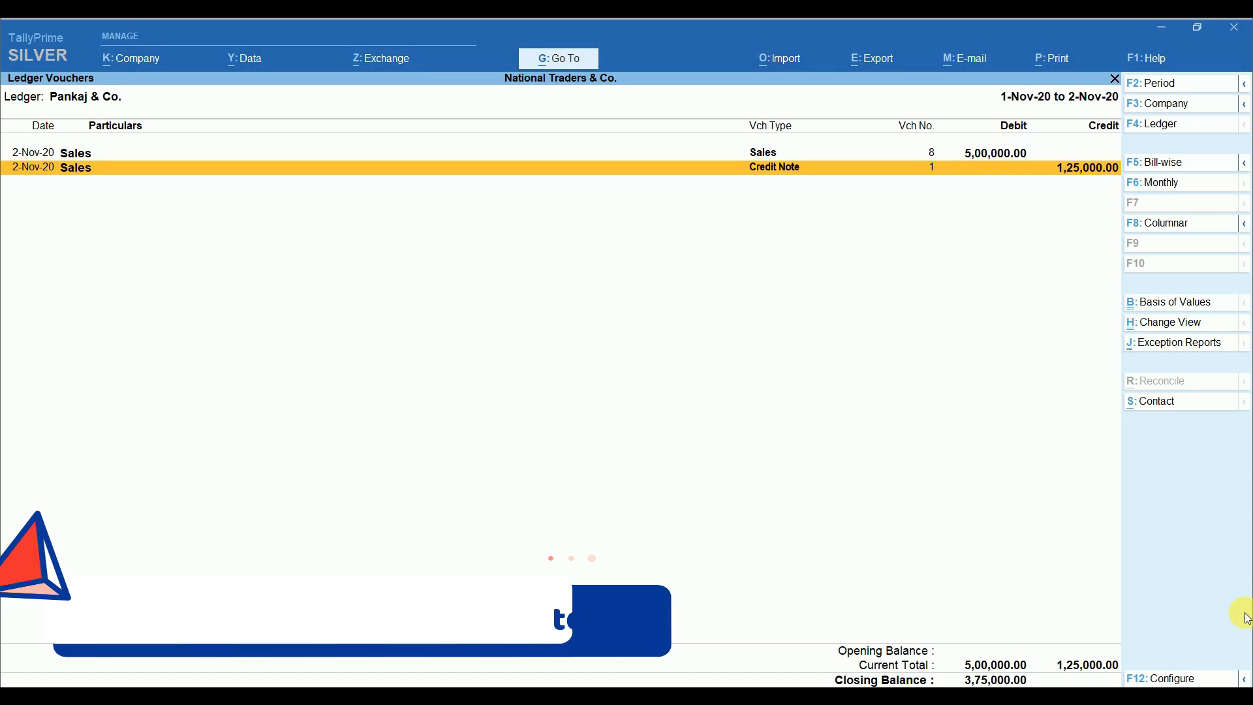
Step: Close the ledger report and return to the main Gateway of Tally without quitting the program
key(Escape)
key(Escape)
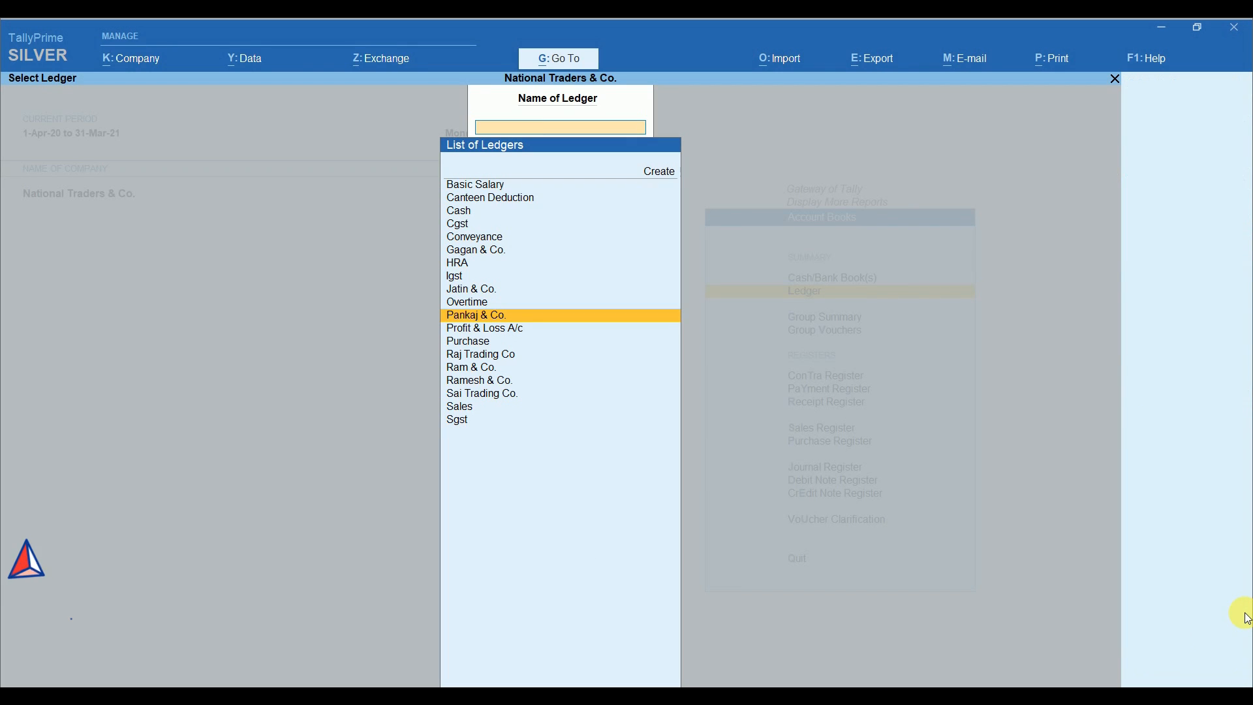
key(Escape)
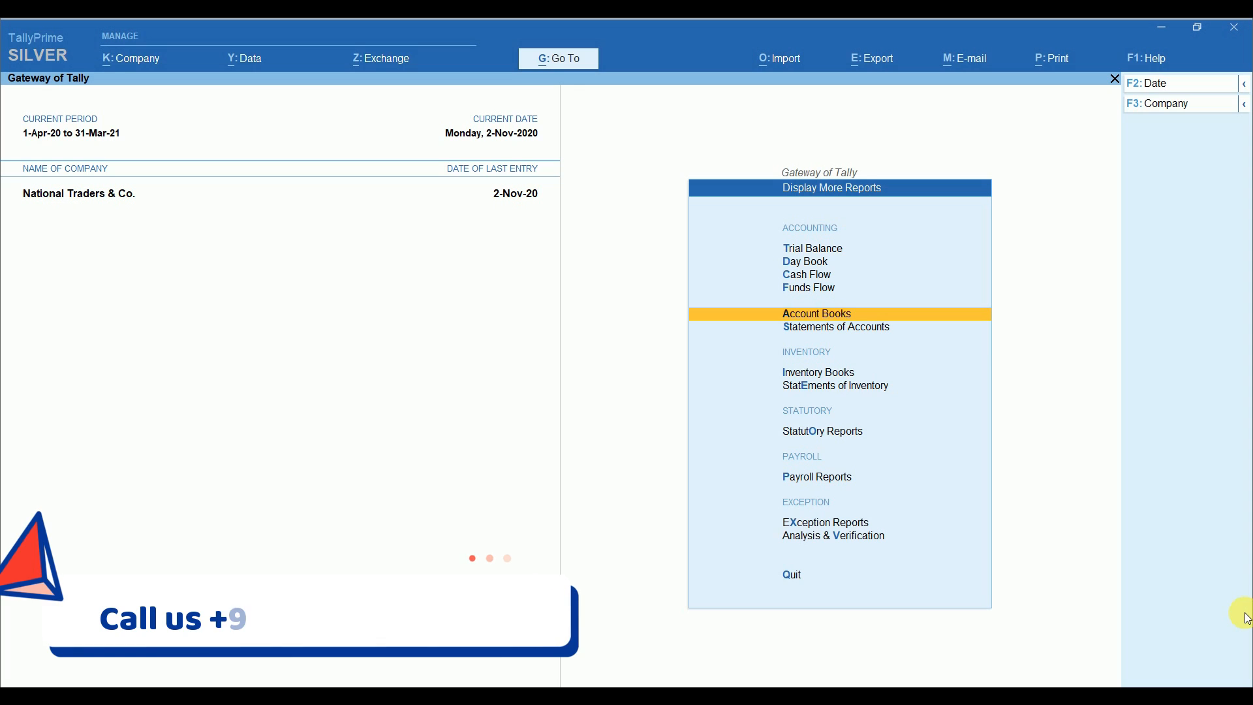
key(Escape)
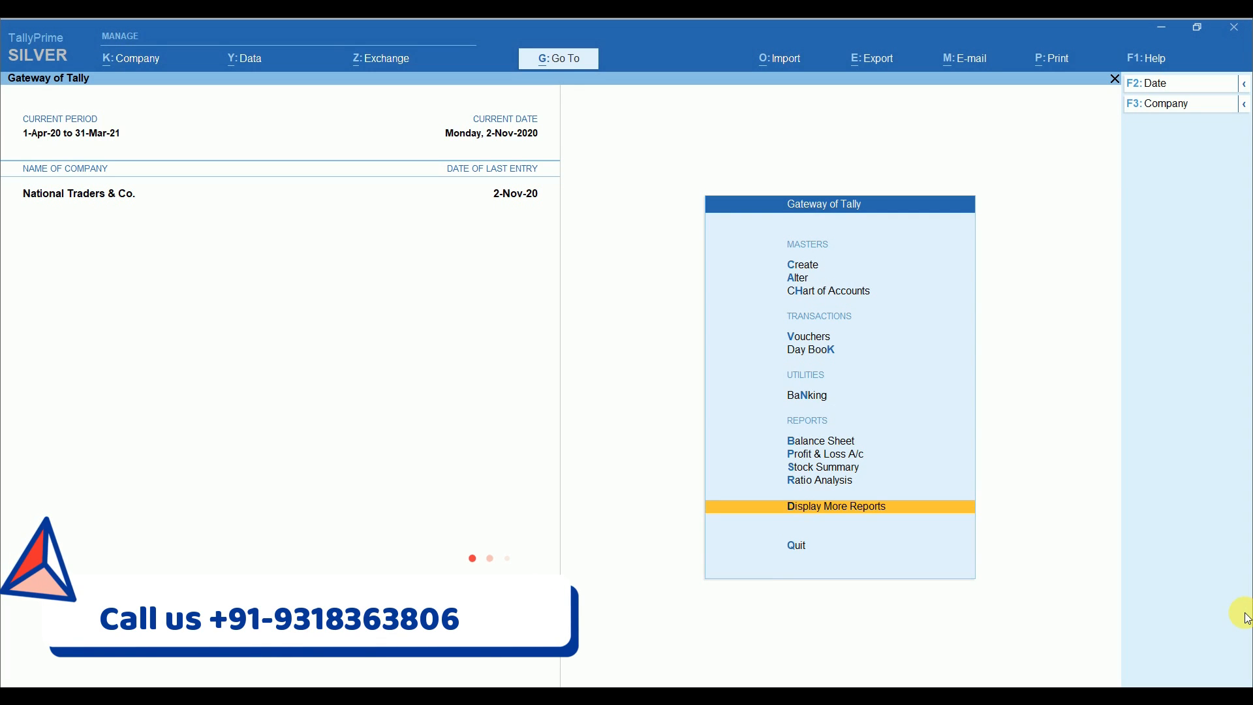
key(Escape)
key(n)
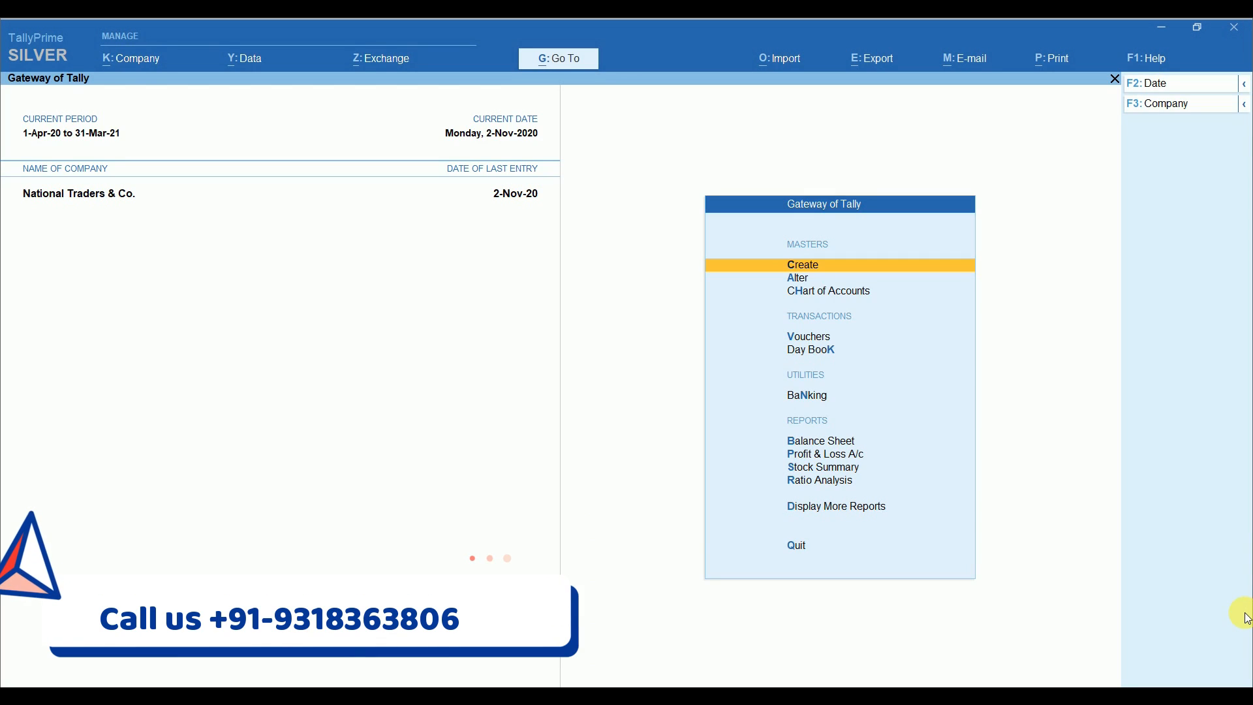